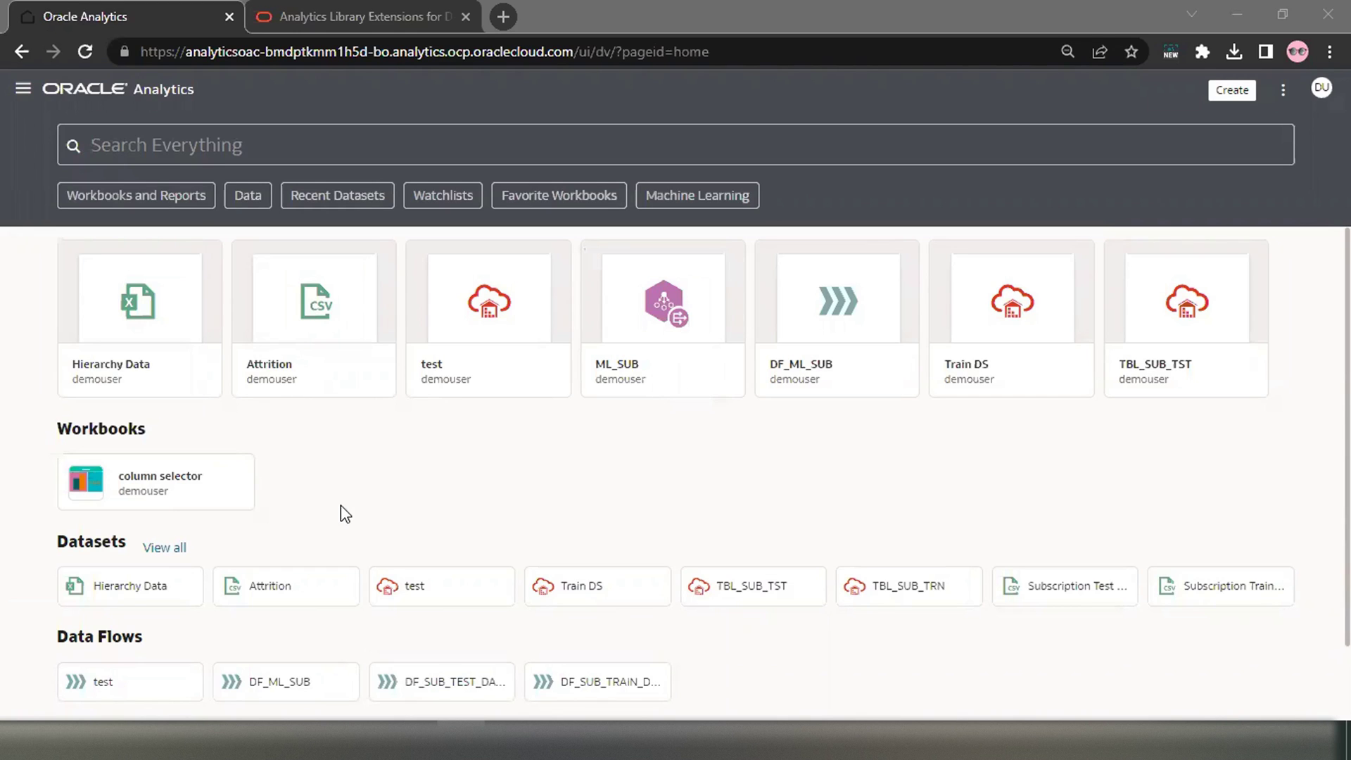
Go to the Data page's Datasets list through the navigation menu.
left_click(24, 99)
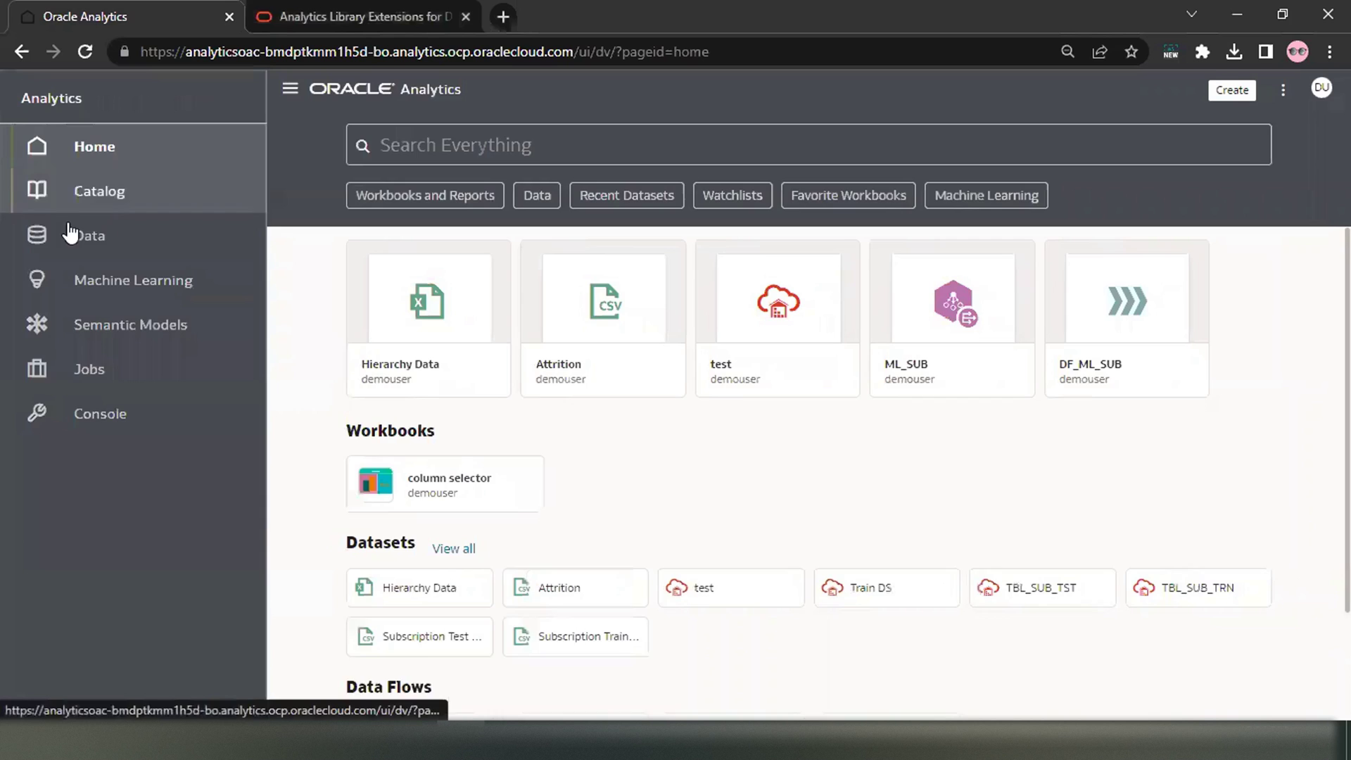
left_click(84, 243)
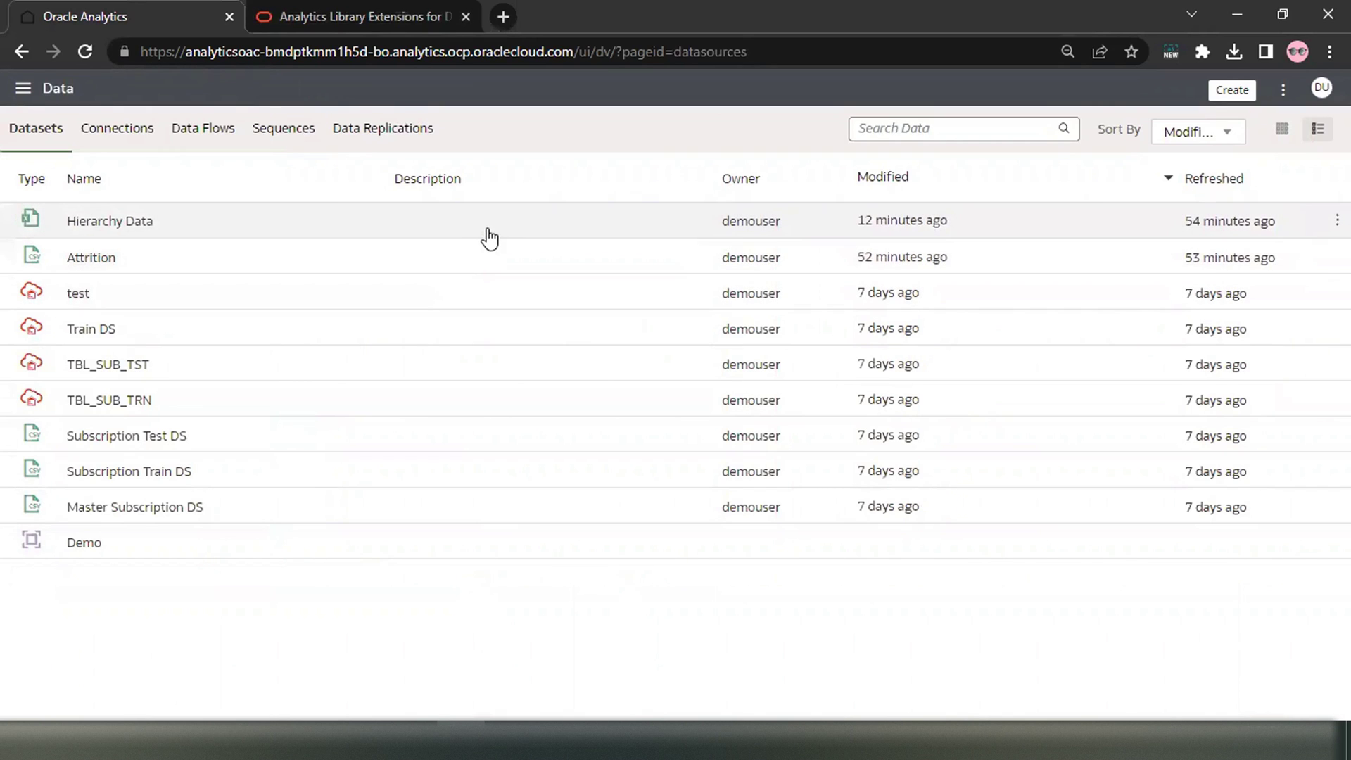
Create a new workbook on the Attrition dataset and dismiss the Auto Insights panel.
left_click(1233, 90)
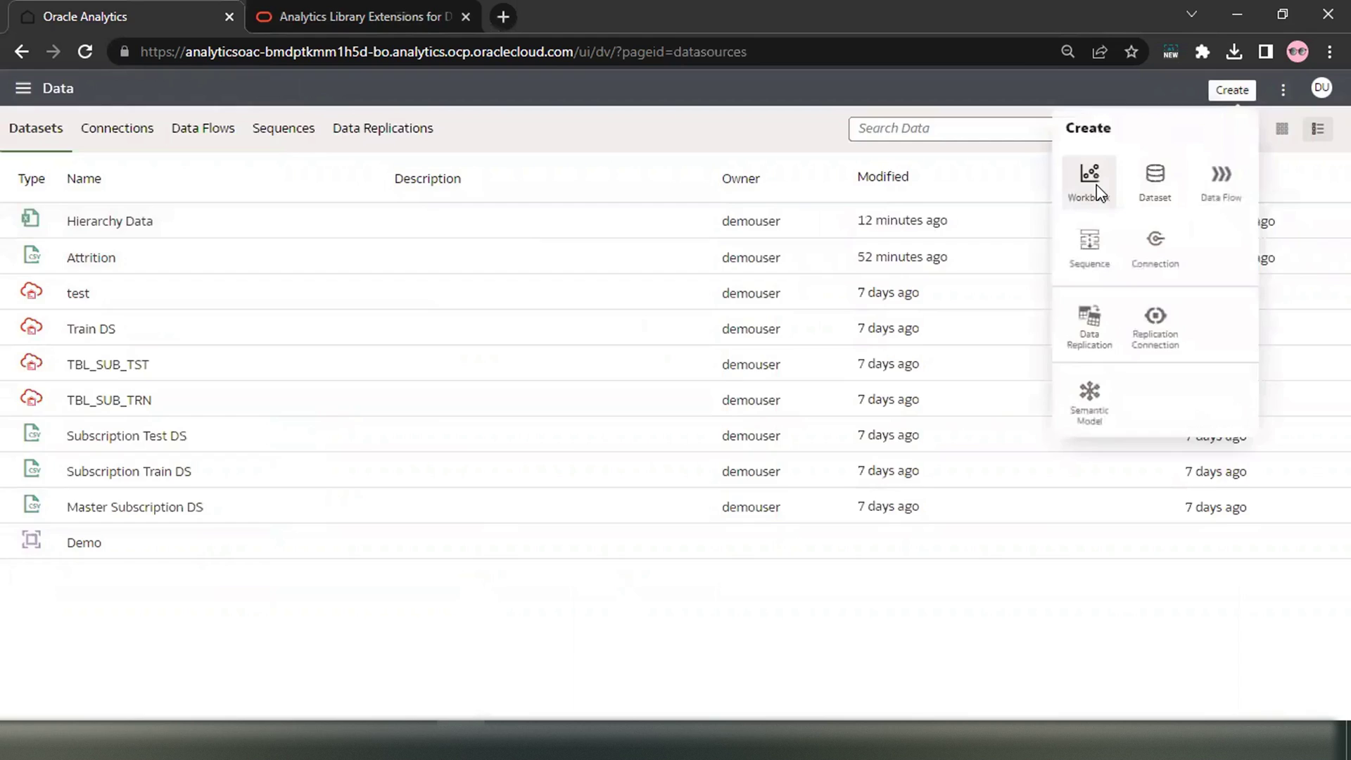
left_click(1089, 181)
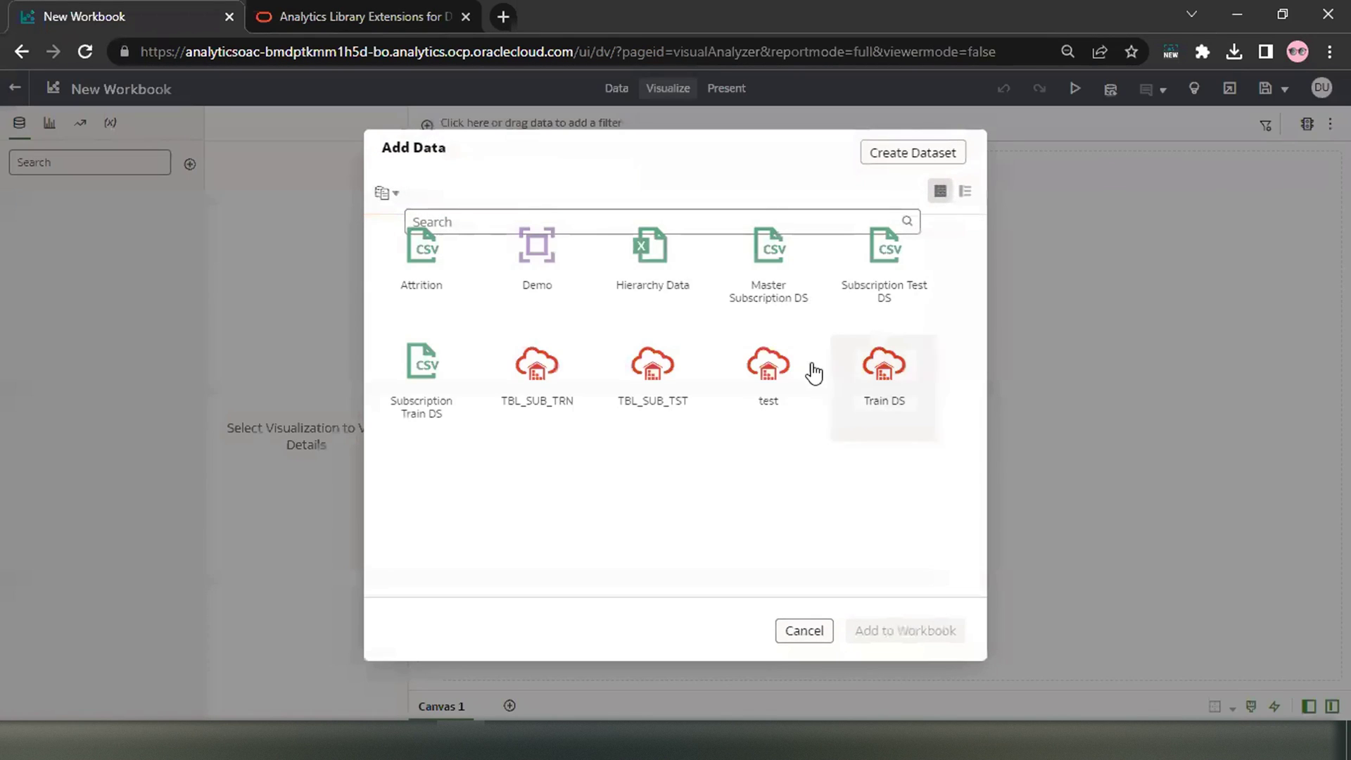
double_click(443, 298)
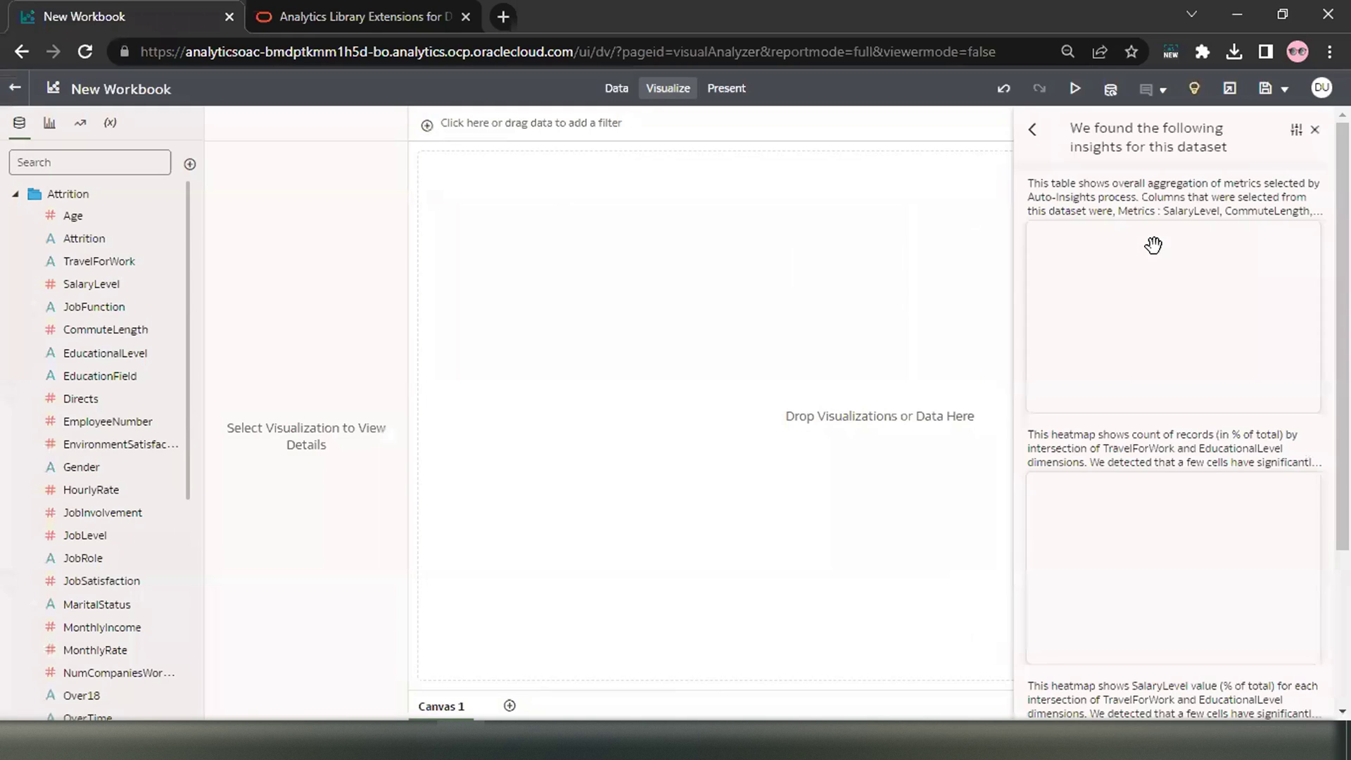
left_click(1314, 129)
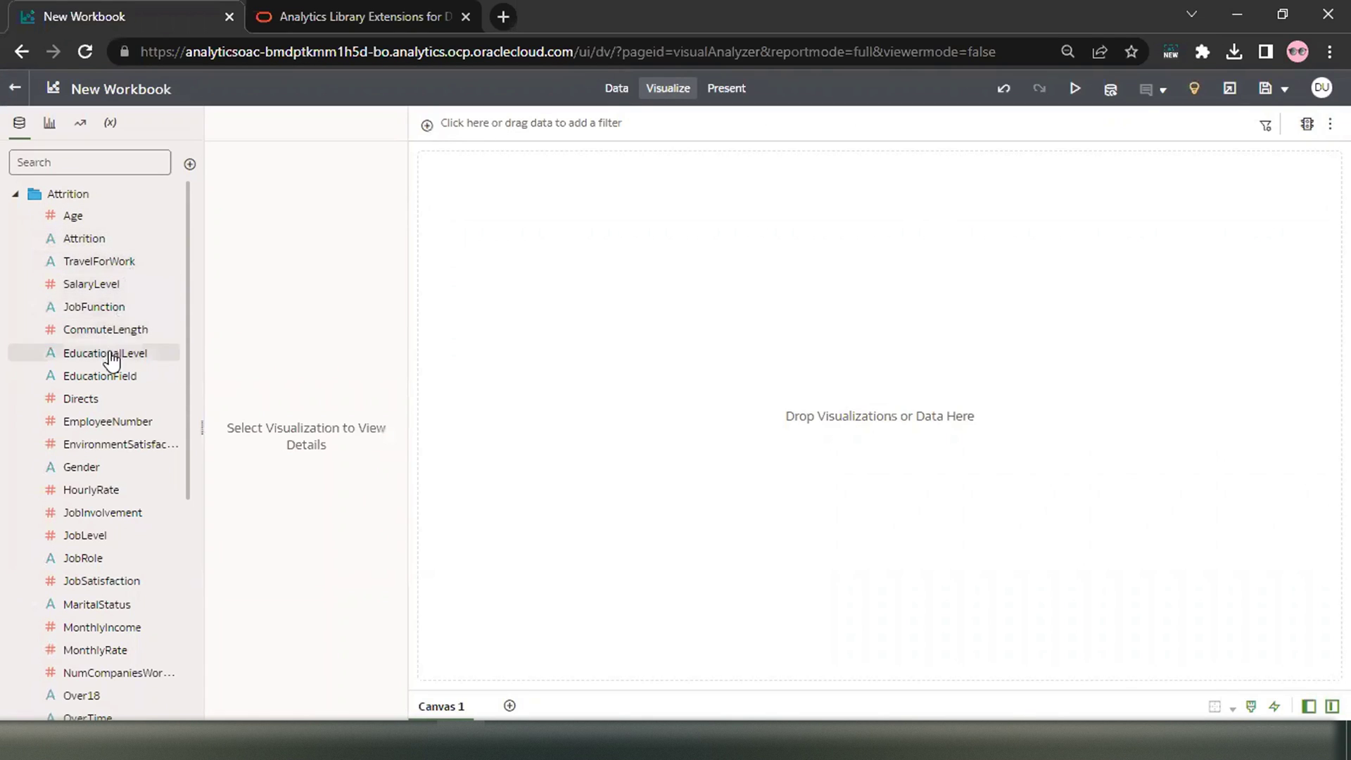
Build a bar chart of Directs by JobFunction from the Attrition fields.
double_click(112, 308)
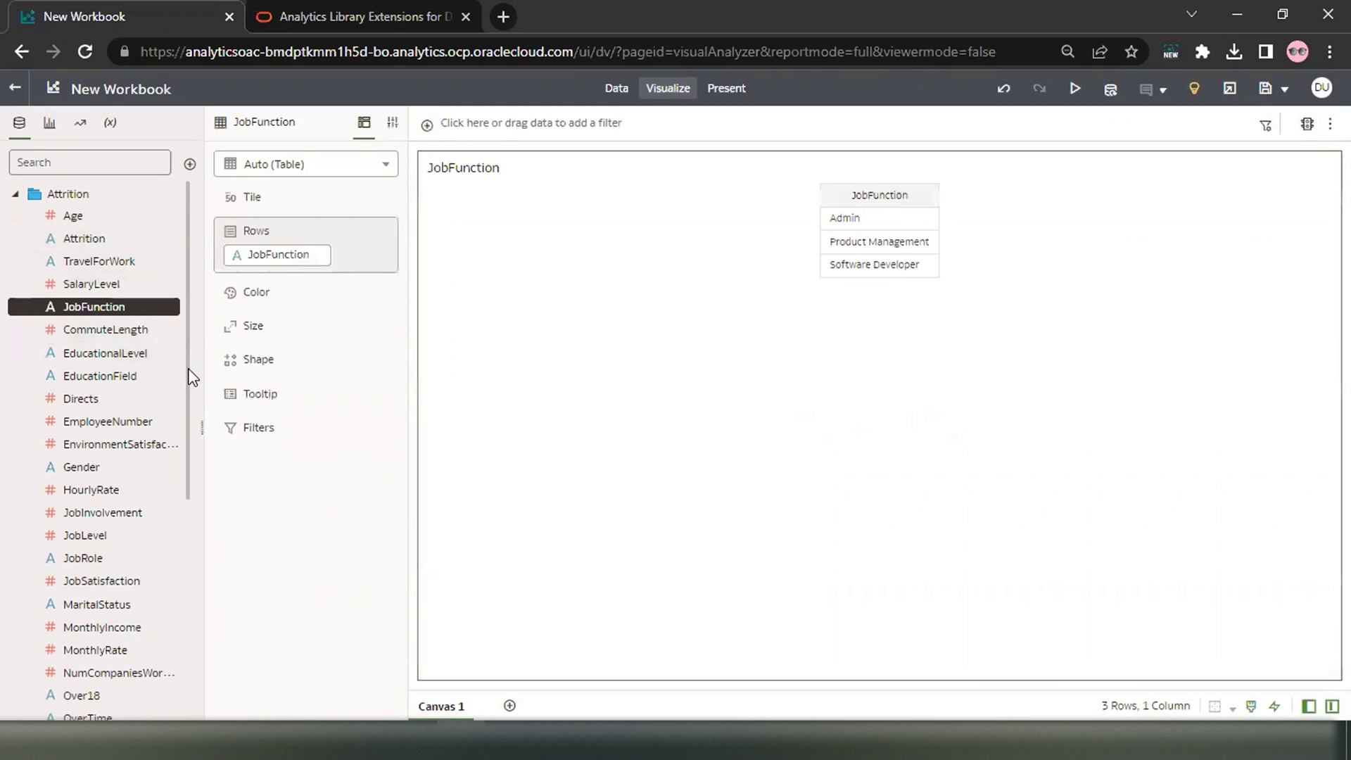
scroll(192, 387, "down", 1)
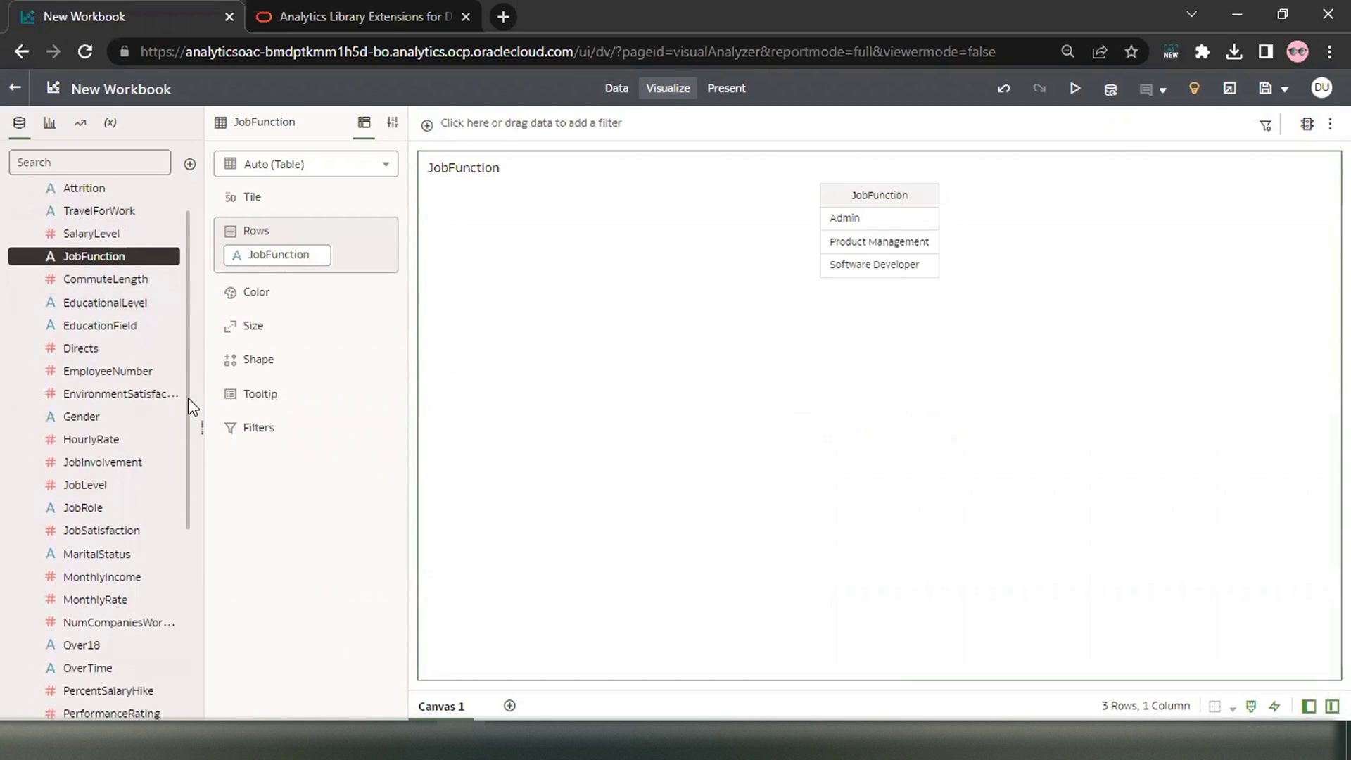
double_click(88, 353)
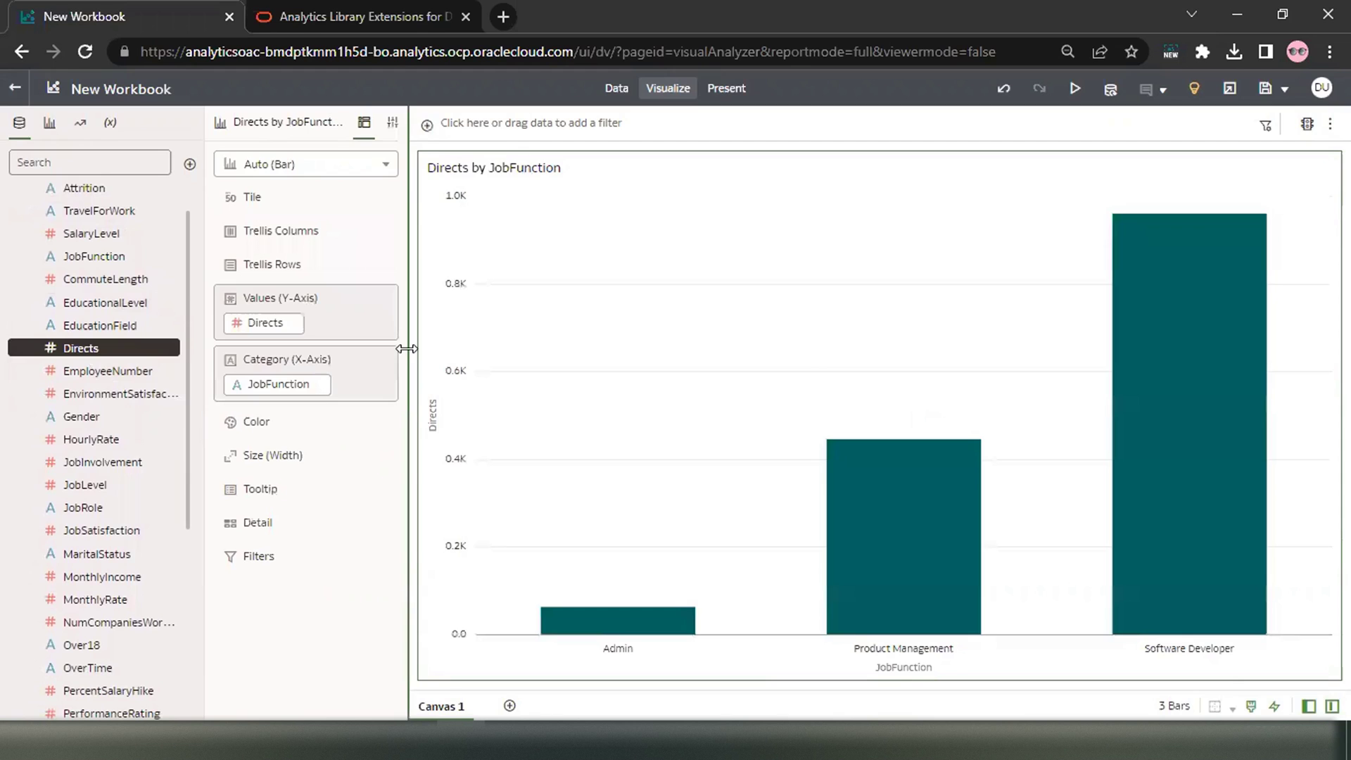
left_click(338, 170)
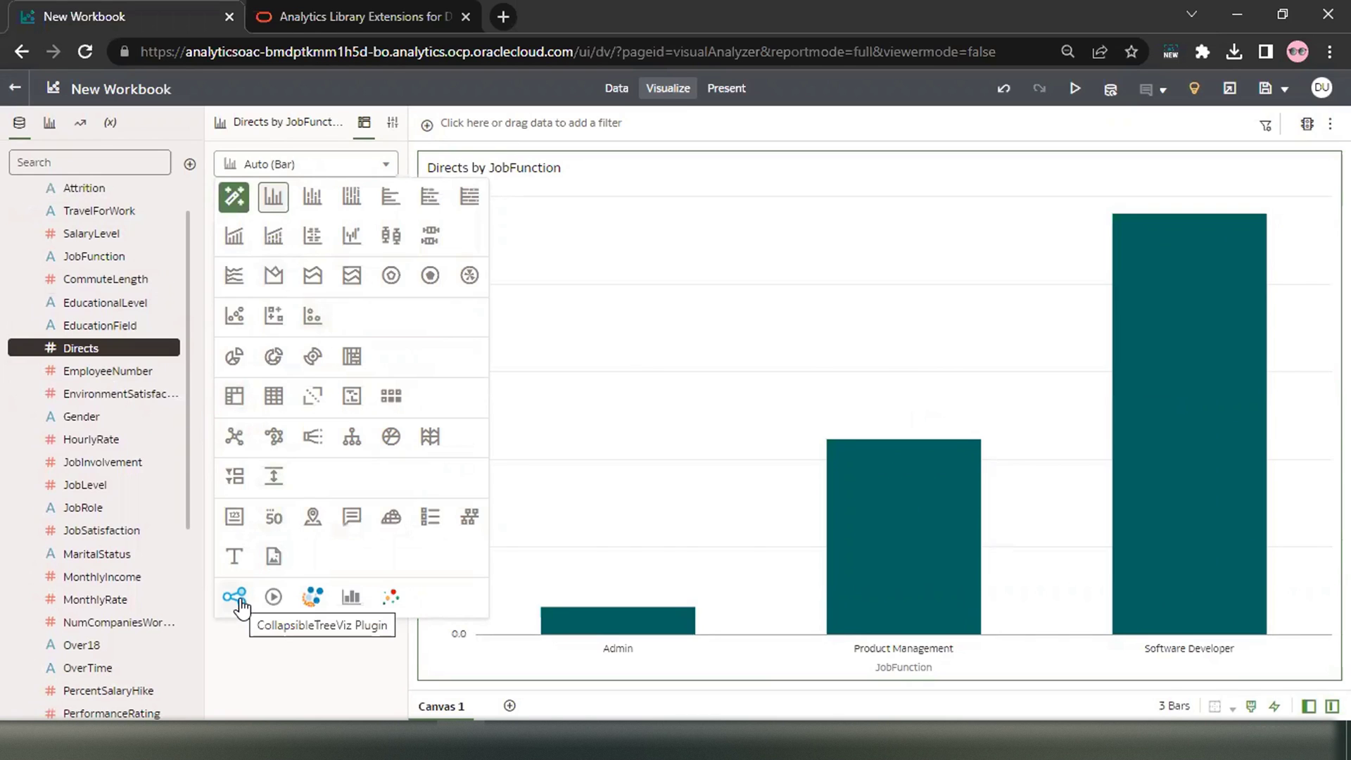
Switch the chart to CollapsibleTreeViz Plugin and add JobRole and Gender as tree levels.
left_click(235, 597)
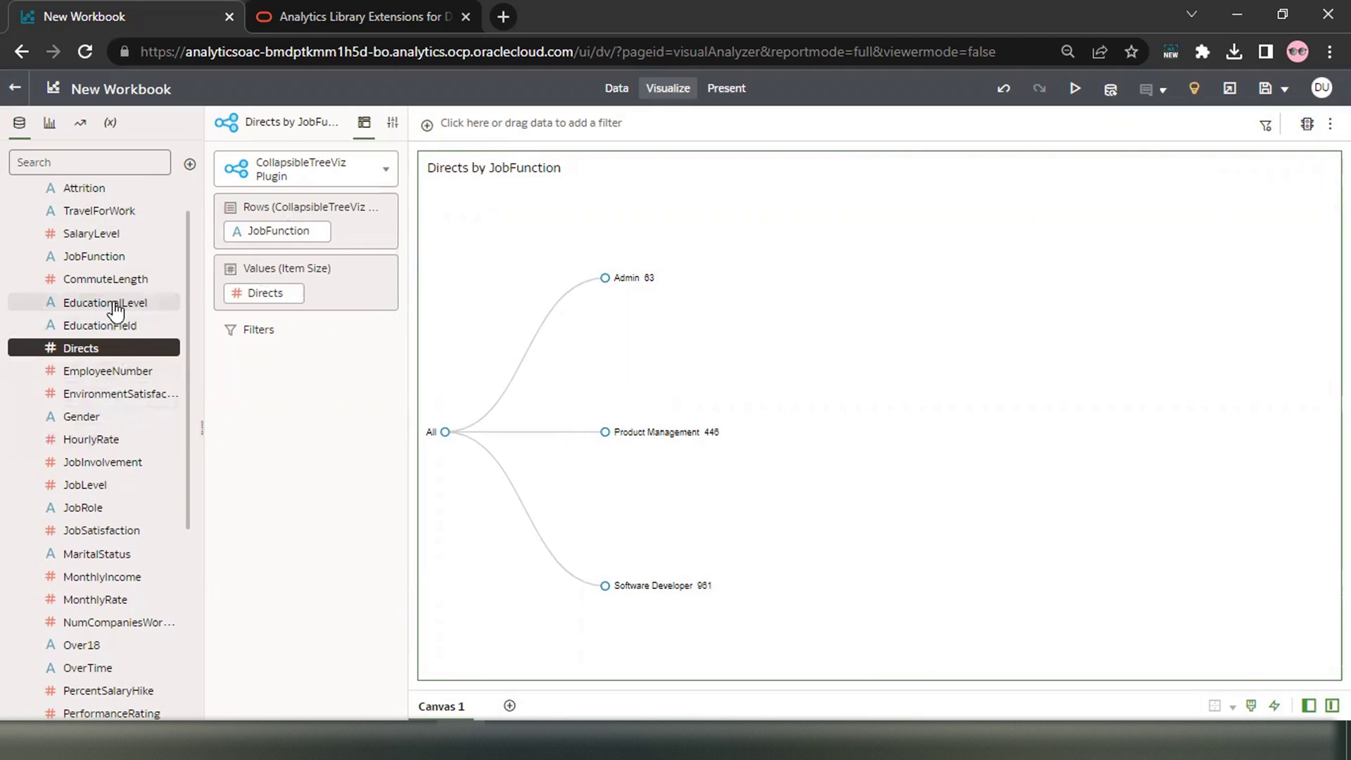
left_click_drag(90, 510, 276, 247)
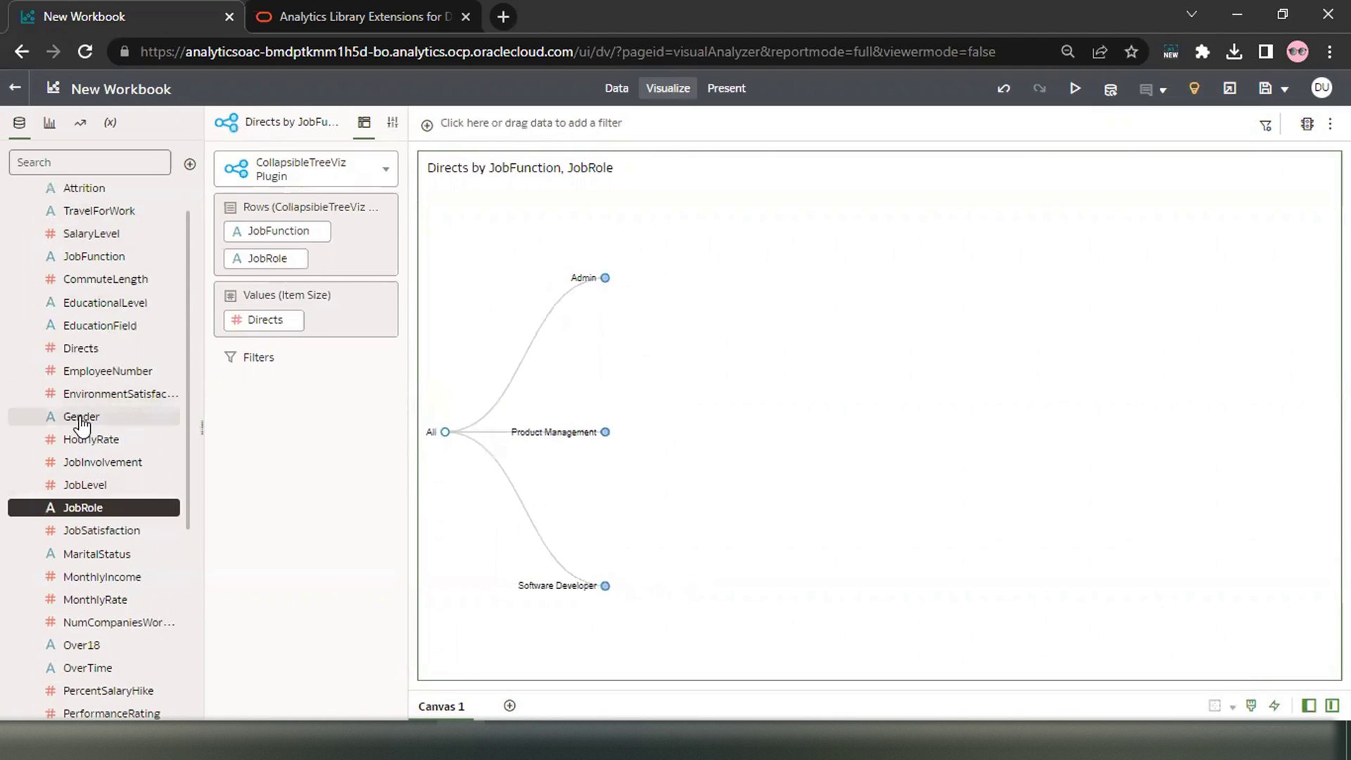
left_click_drag(81, 417, 265, 271)
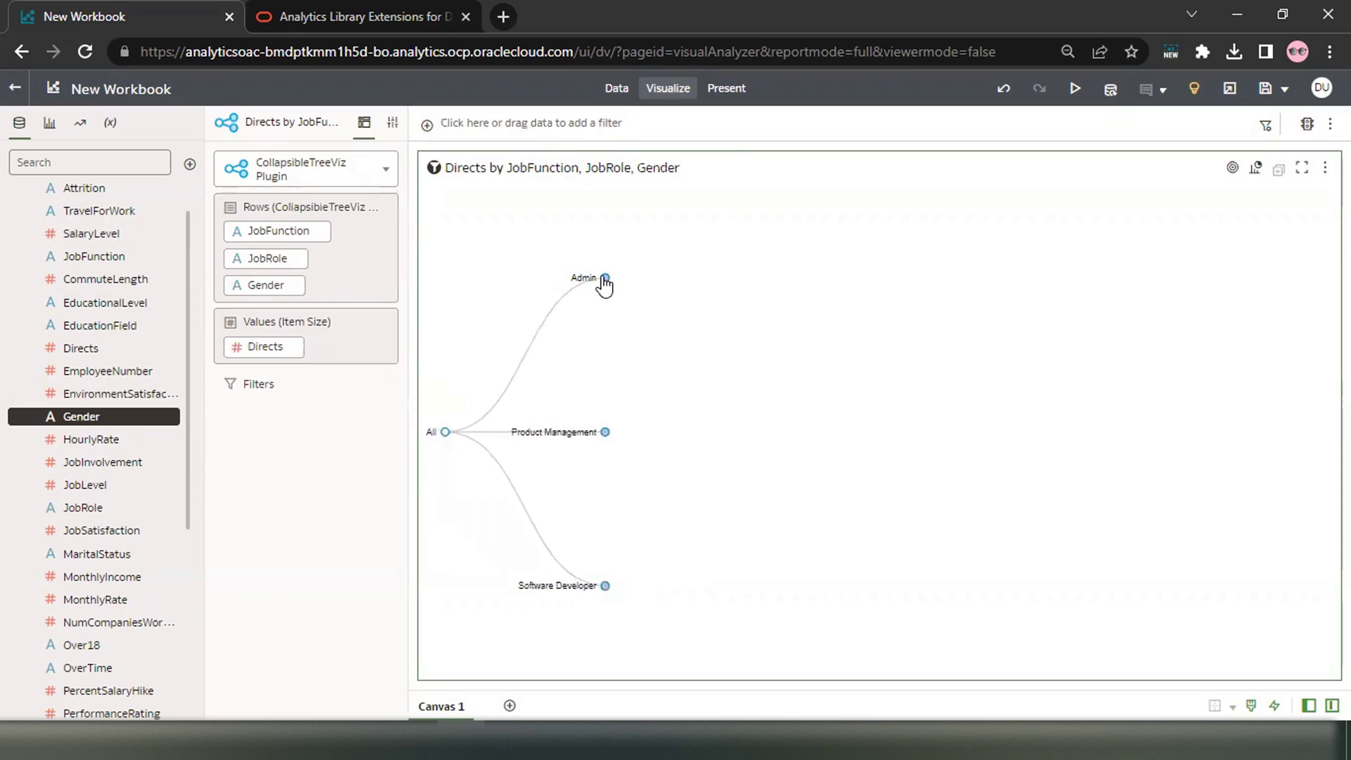
Expand the Admin node, then Human Resources, to reveal the Female and Male counts.
left_click(604, 279)
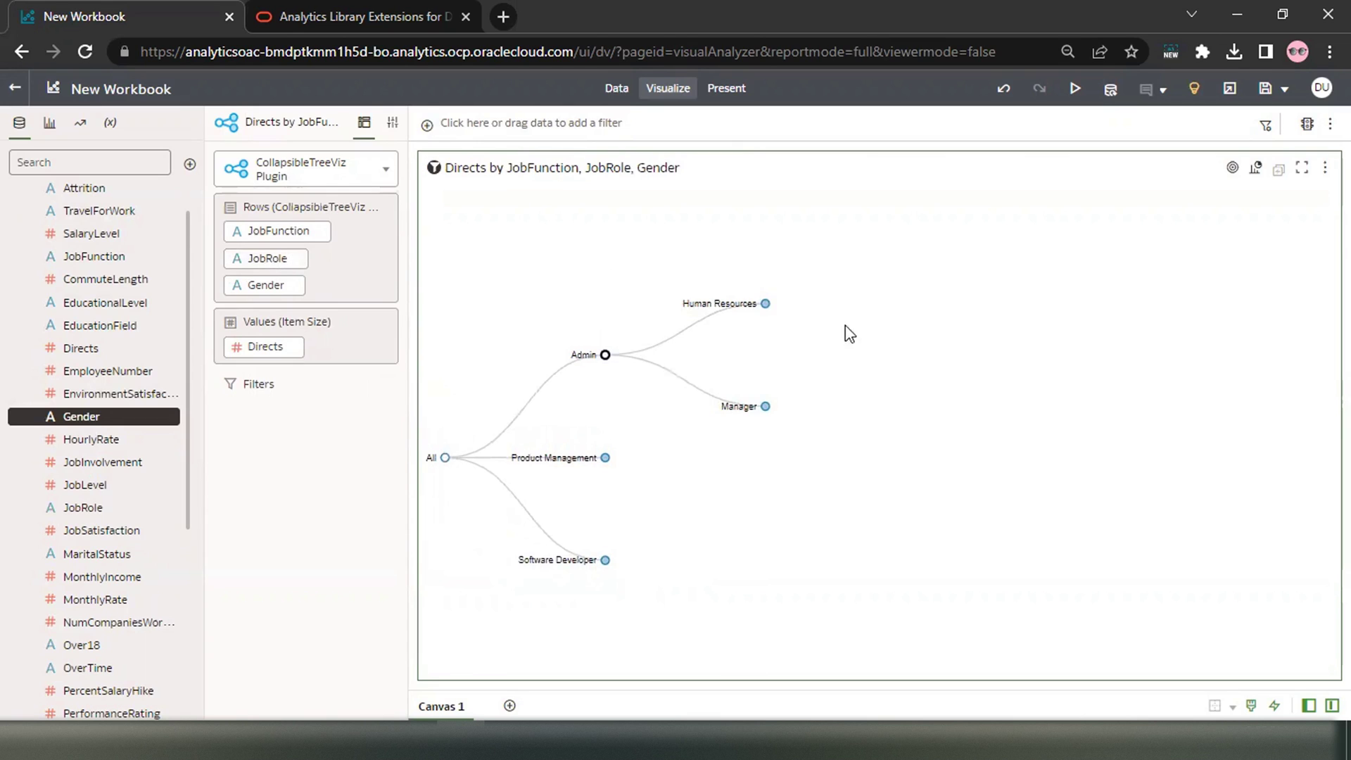
left_click(765, 305)
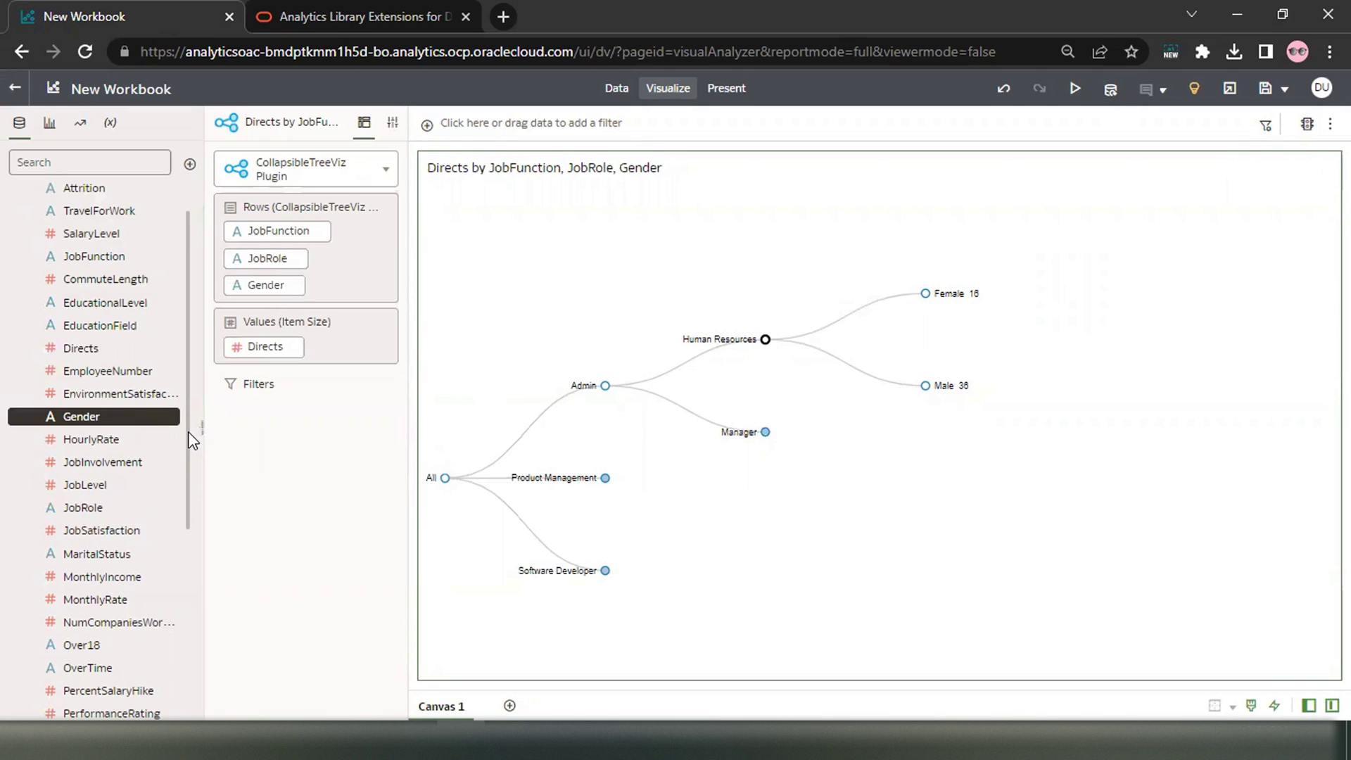
scroll(192, 432, "up", 2)
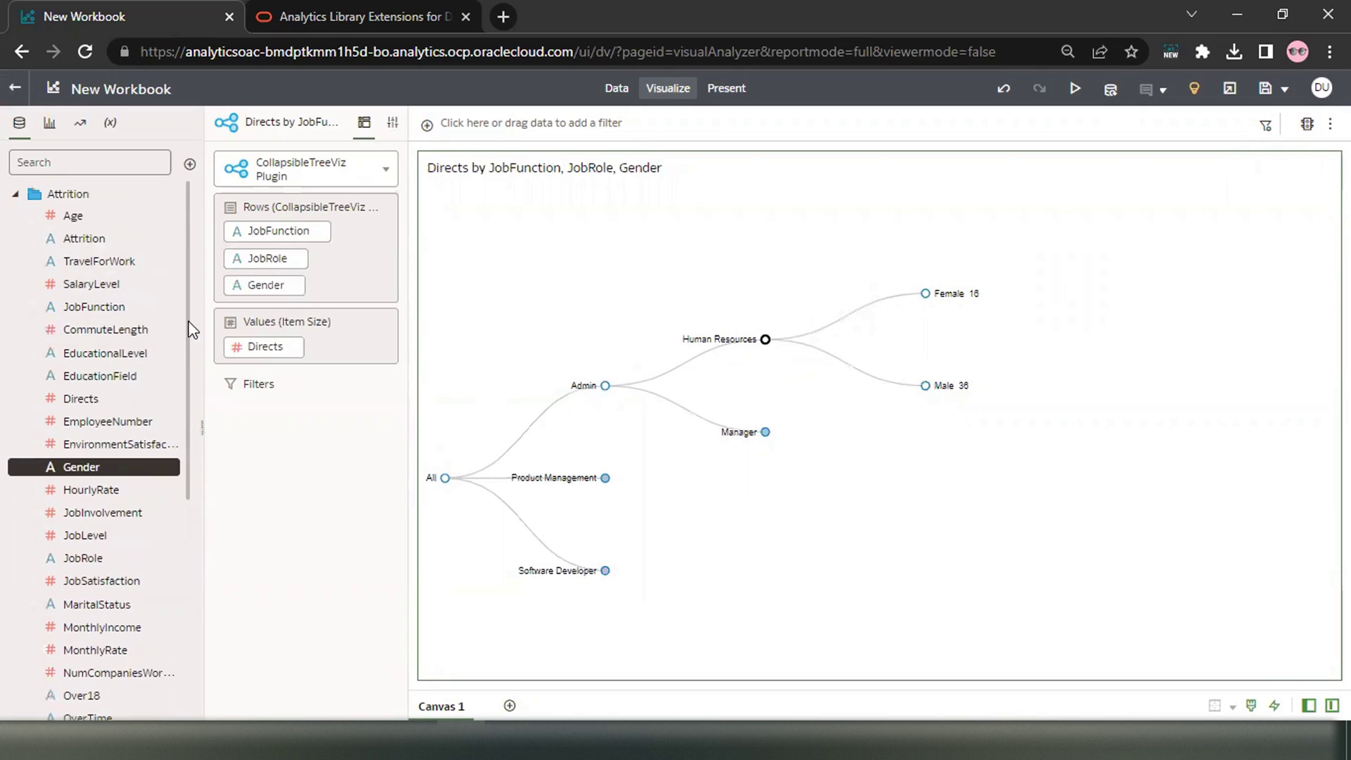
Add the Hierarchy Data dataset to the workbook and collapse the Attrition fields.
left_click(190, 164)
left_click(225, 197)
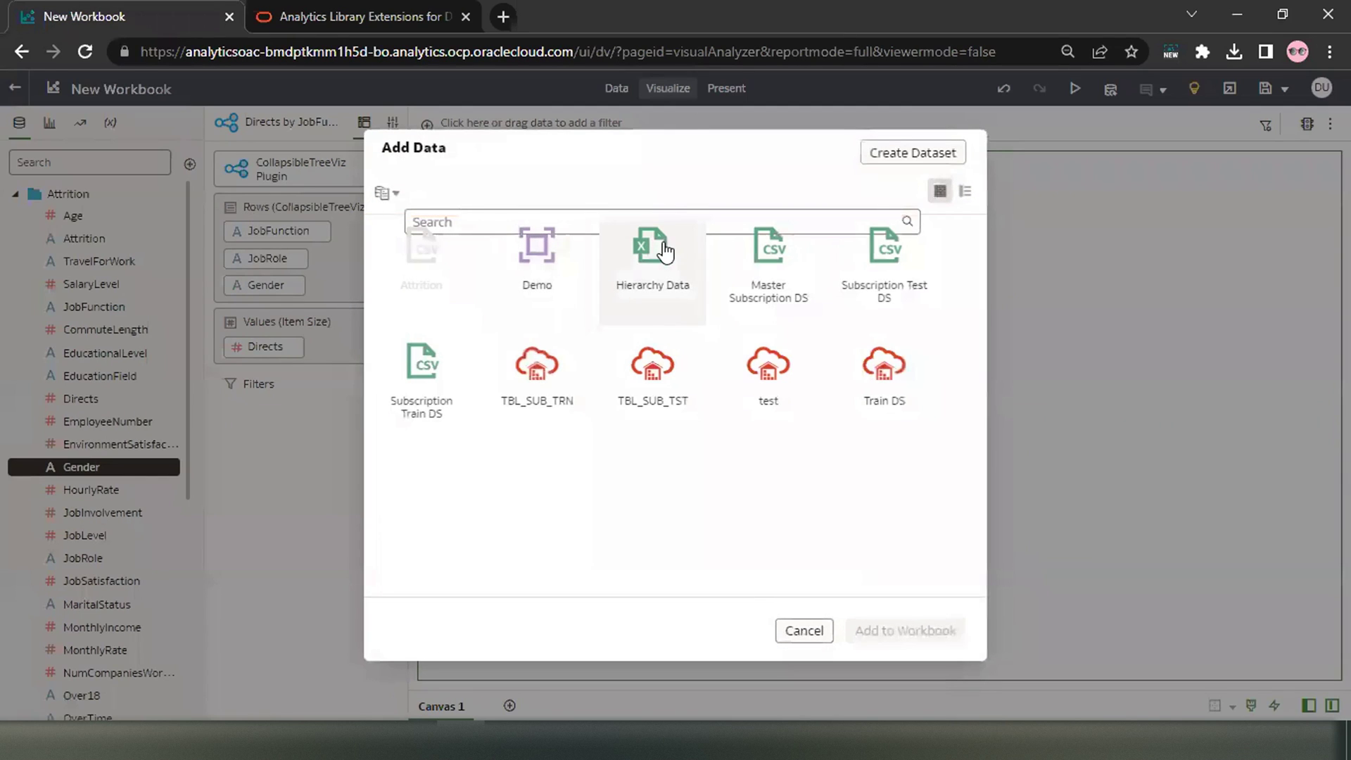
double_click(664, 251)
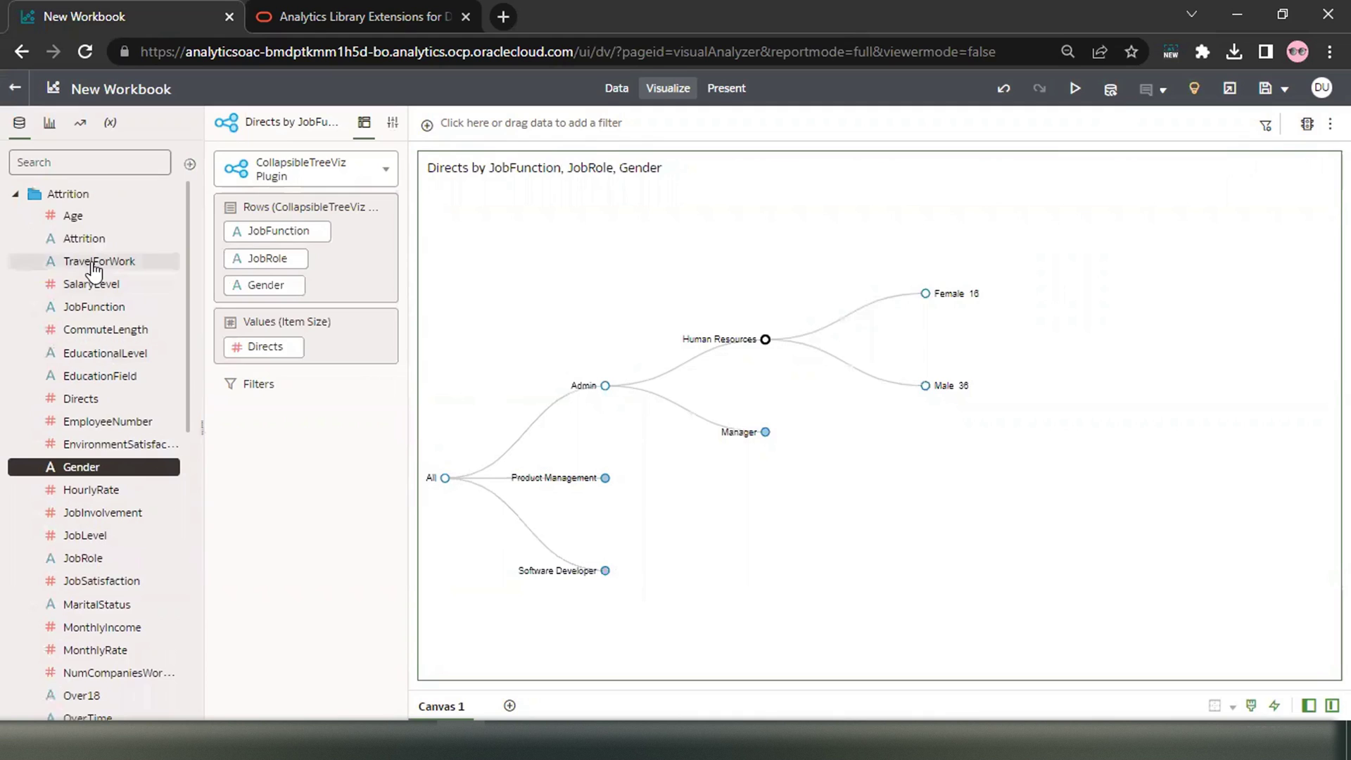
left_click(14, 193)
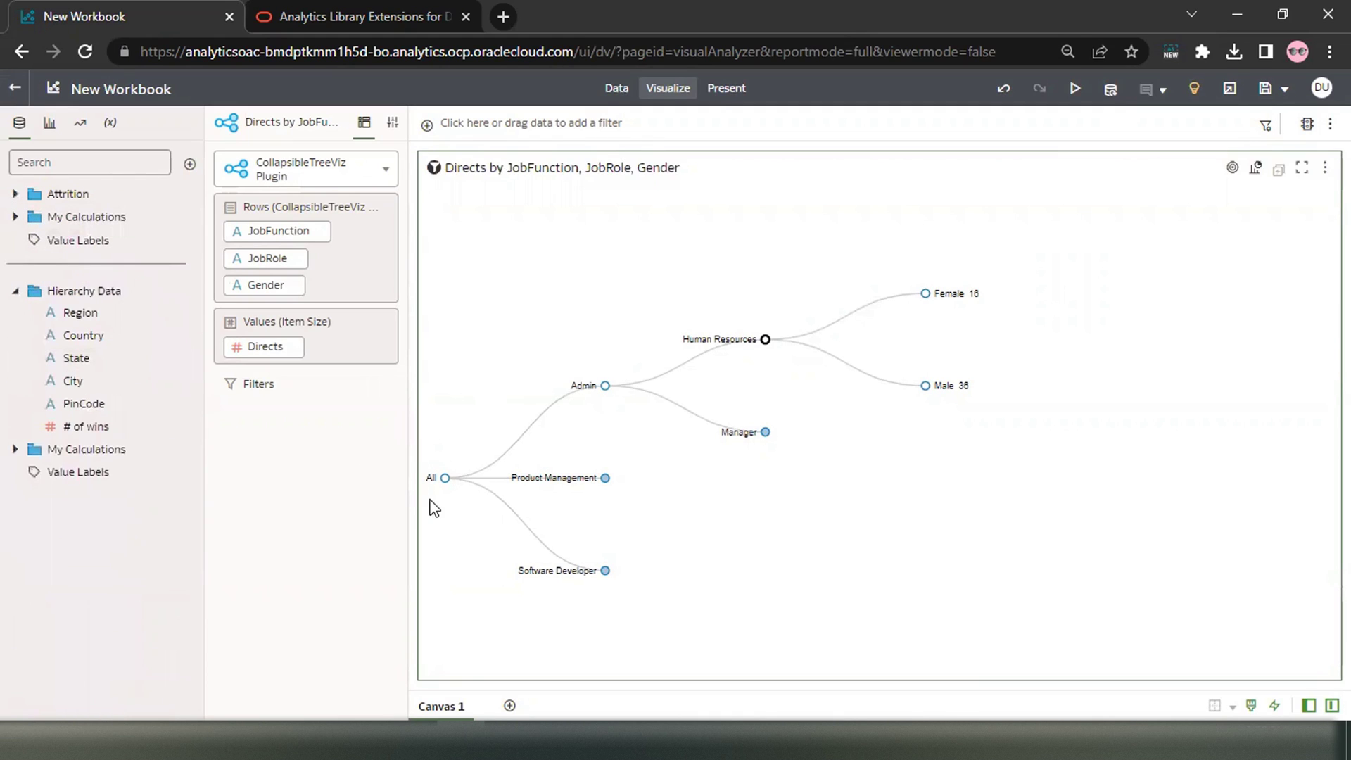
On a new Canvas 2, chart # of wins by Region as a CollapsibleTreeViz Plugin tree.
left_click(510, 707)
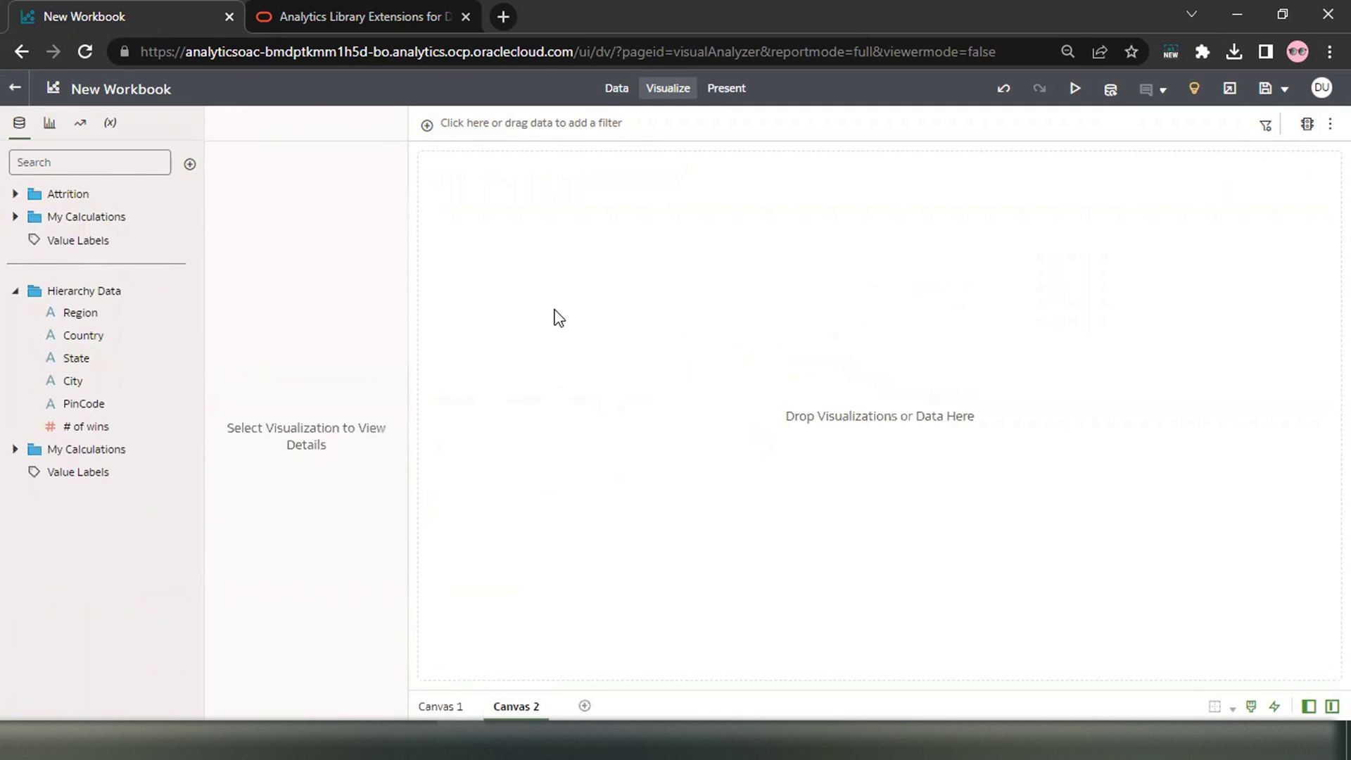
double_click(99, 318)
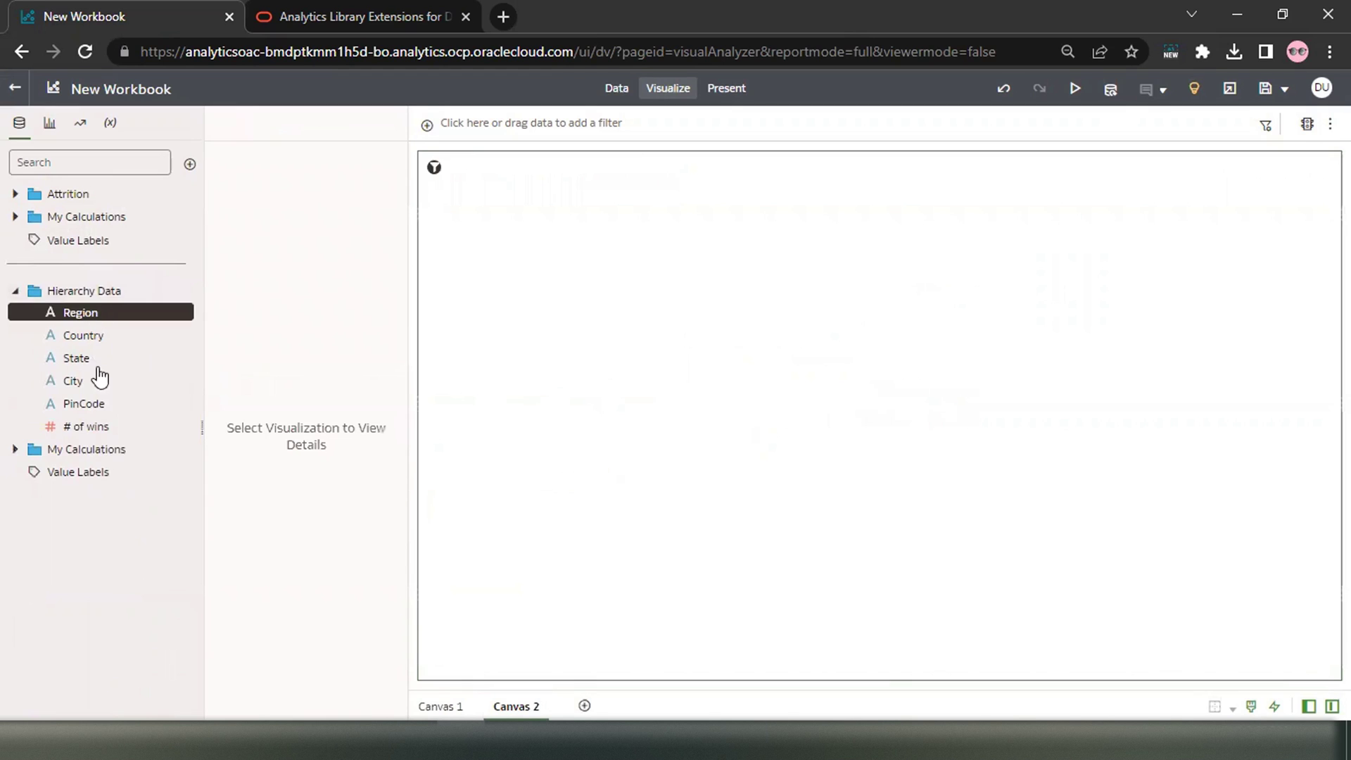
double_click(96, 426)
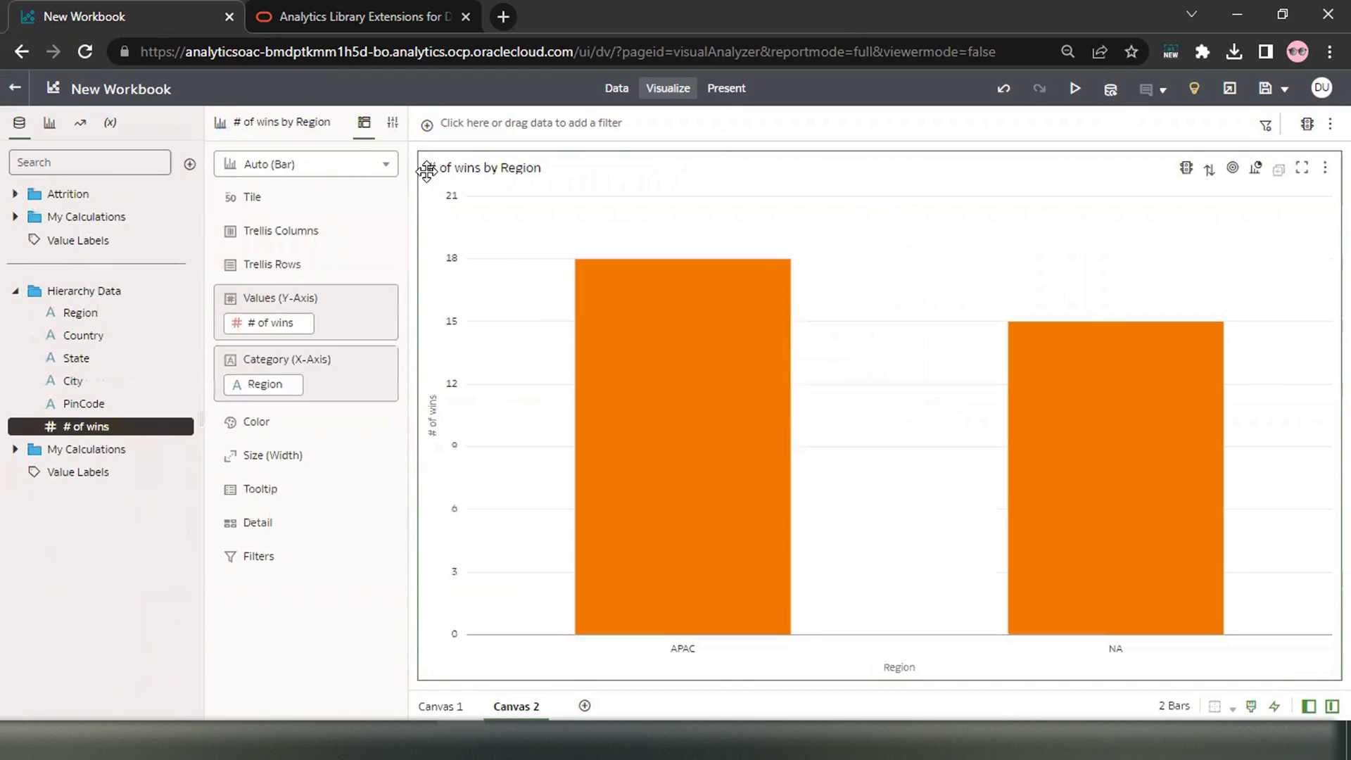
left_click(331, 169)
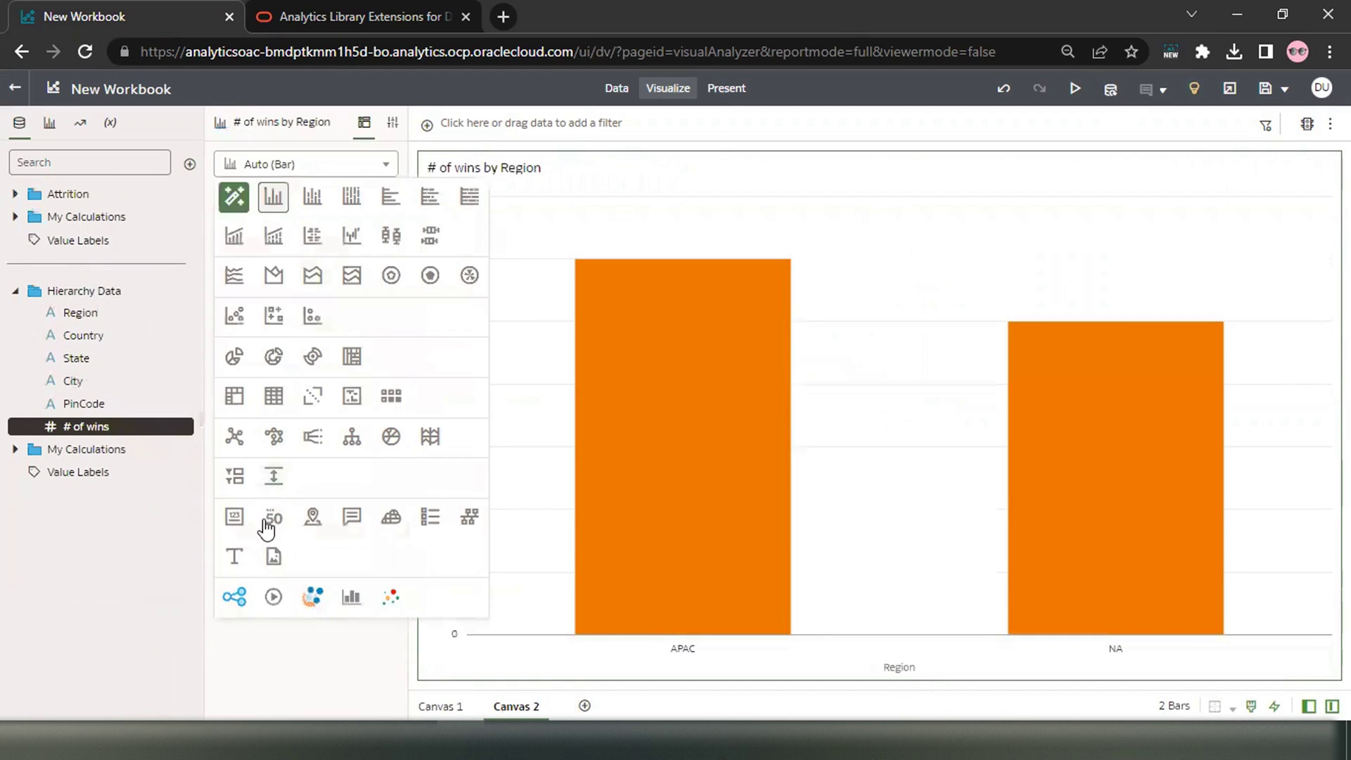
left_click(235, 597)
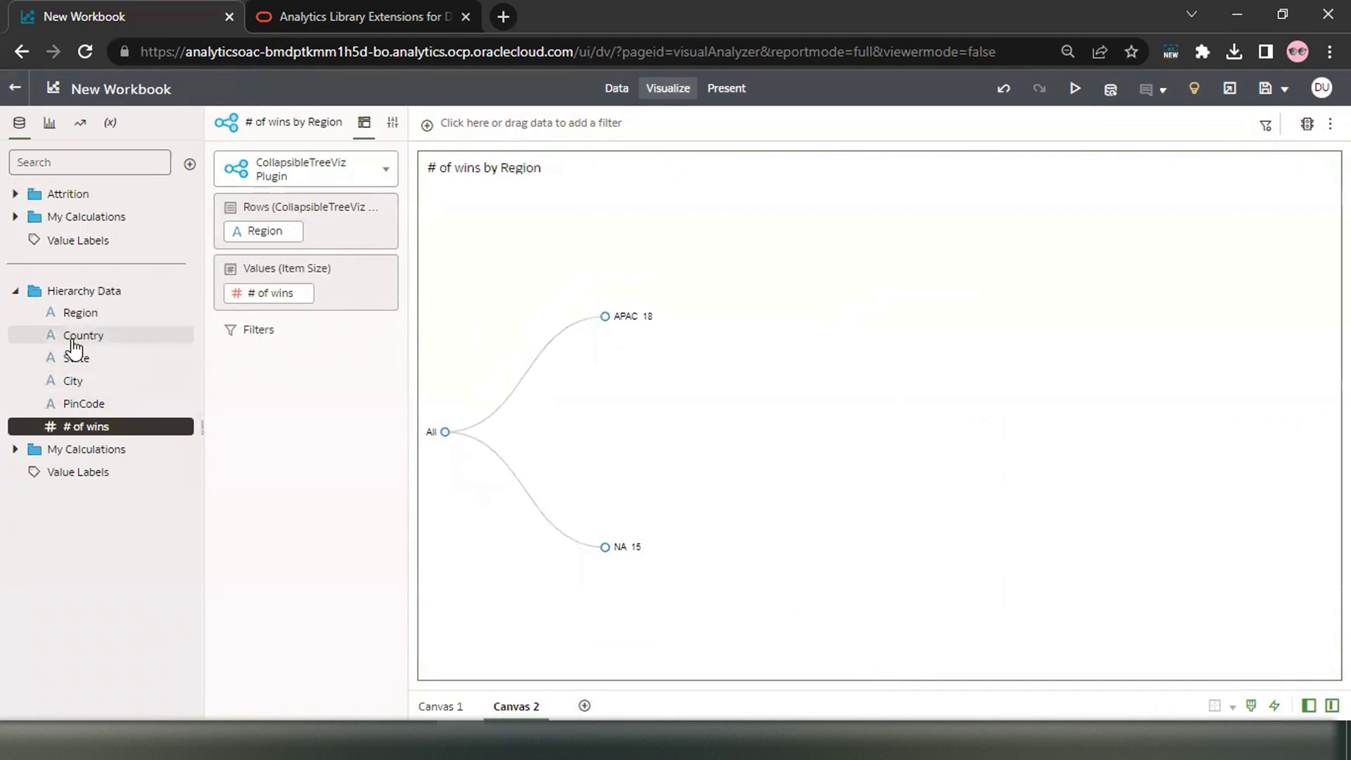
Add Country, State, City and PinCode as tree levels and expand APAC.
left_click_drag(73, 345, 264, 257)
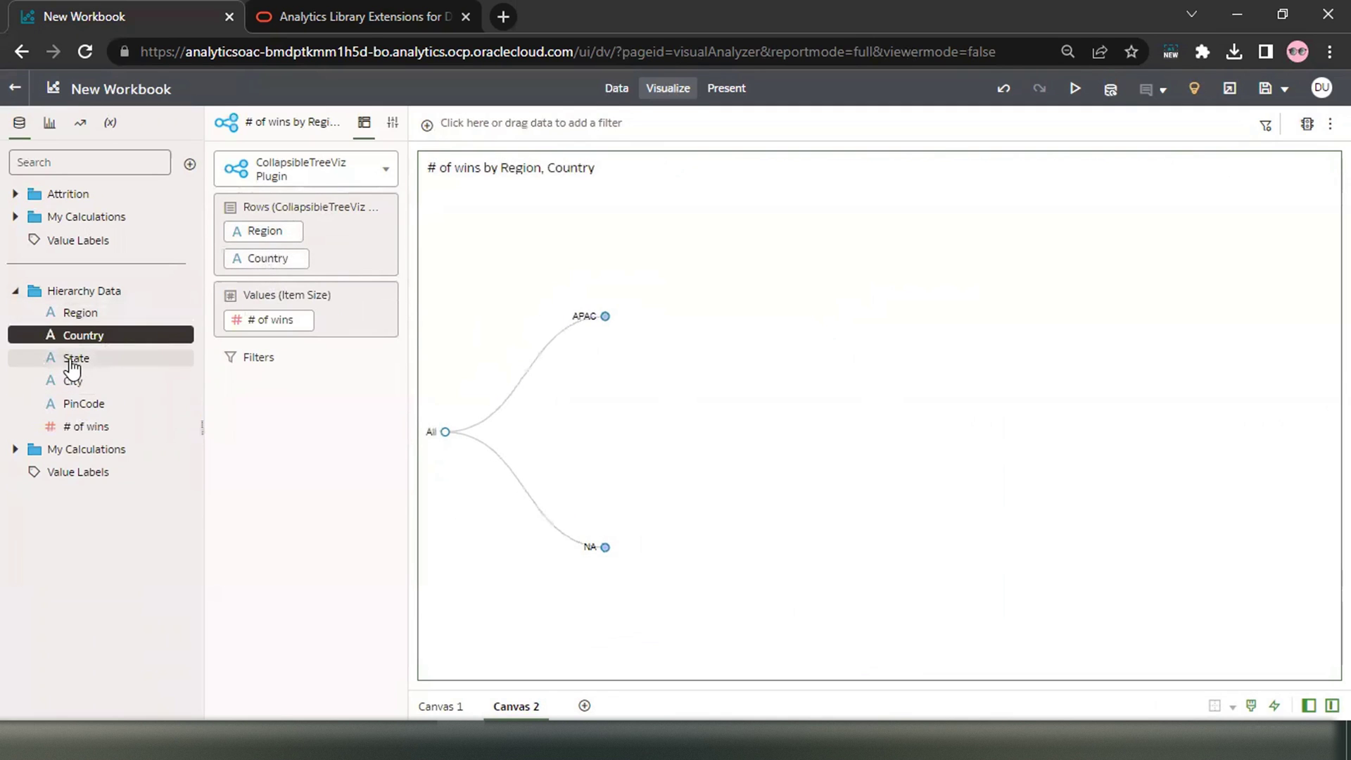
left_click_drag(70, 359, 280, 273)
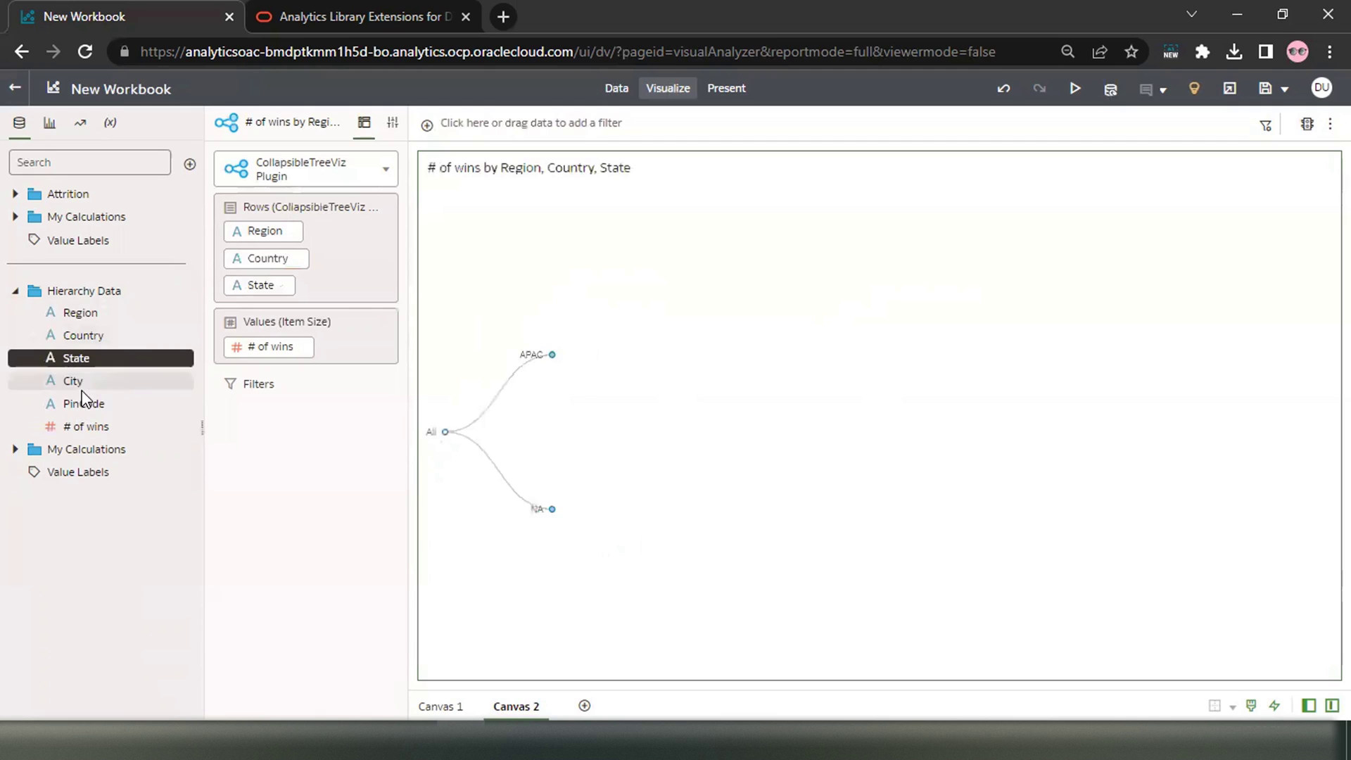
left_click_drag(70, 381, 262, 310)
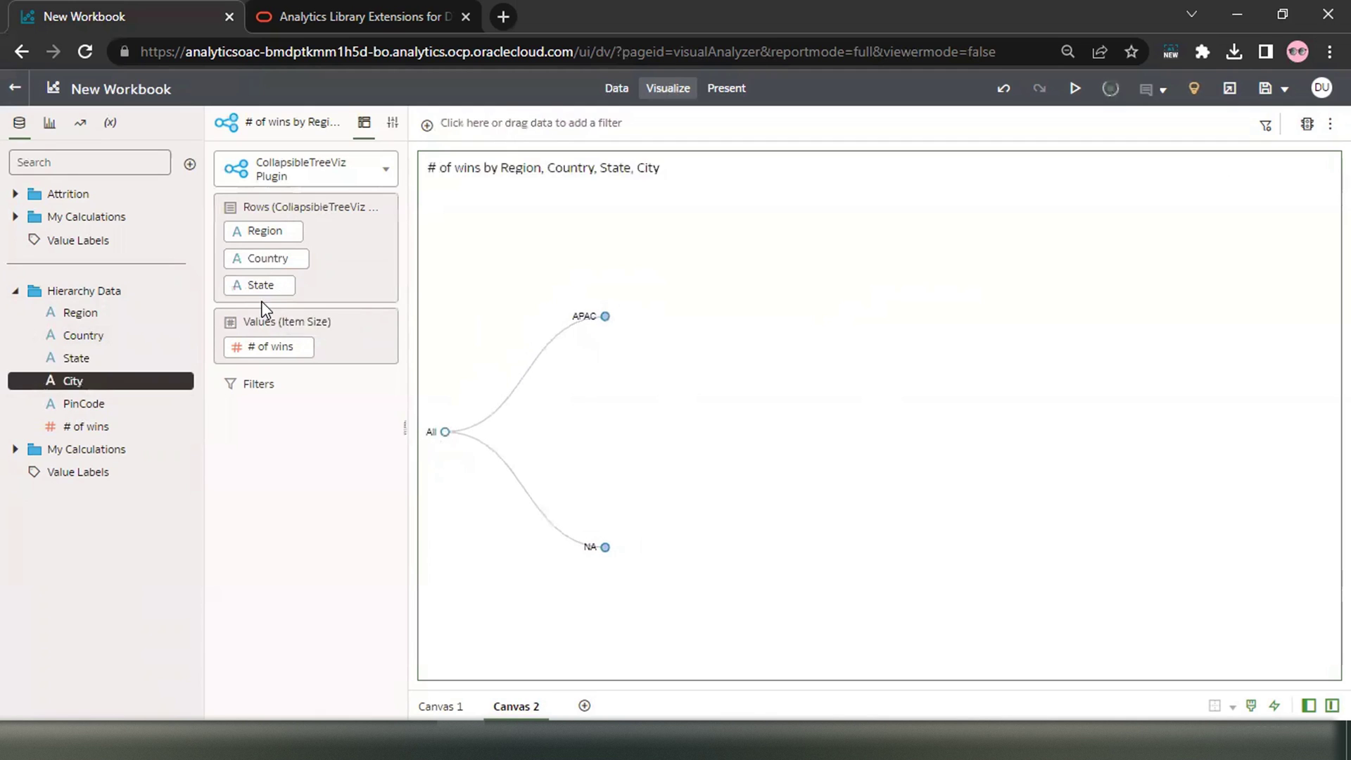
left_click_drag(74, 403, 246, 325)
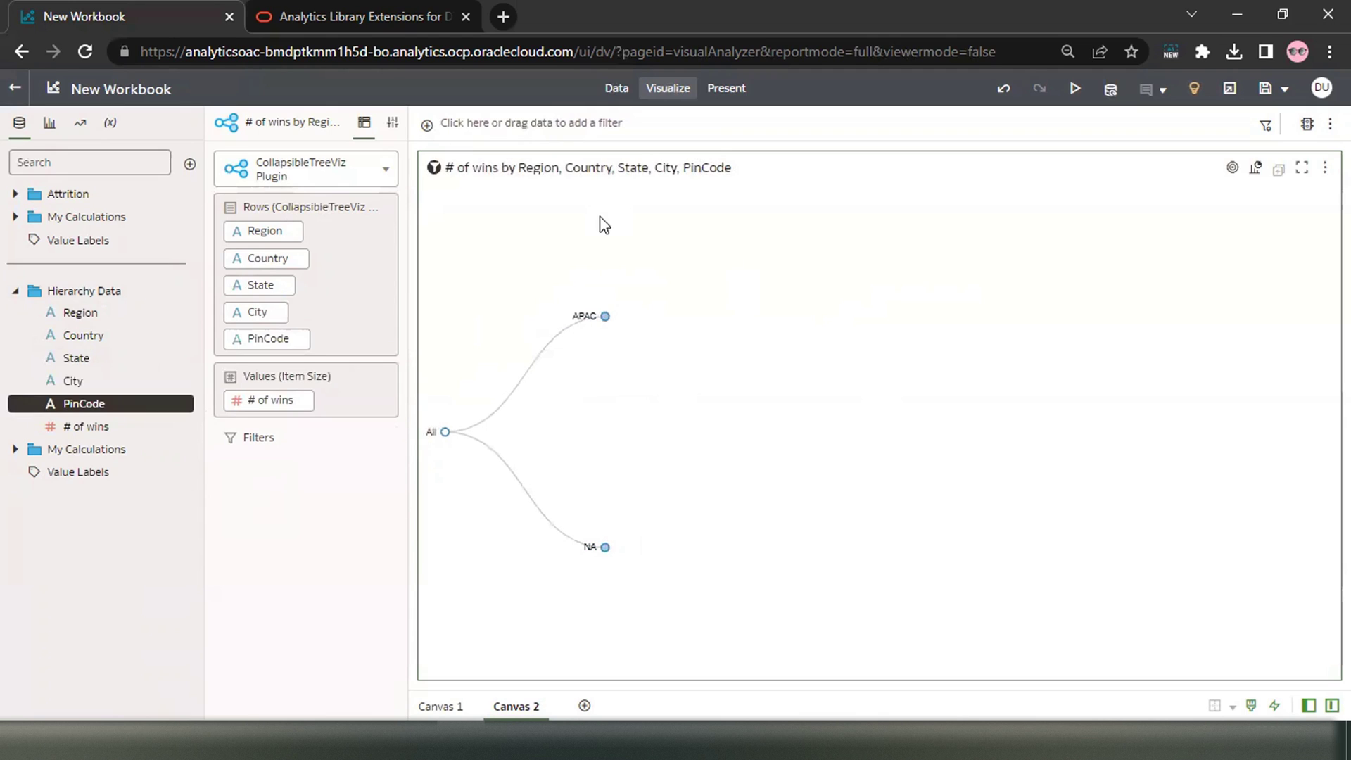
left_click(605, 318)
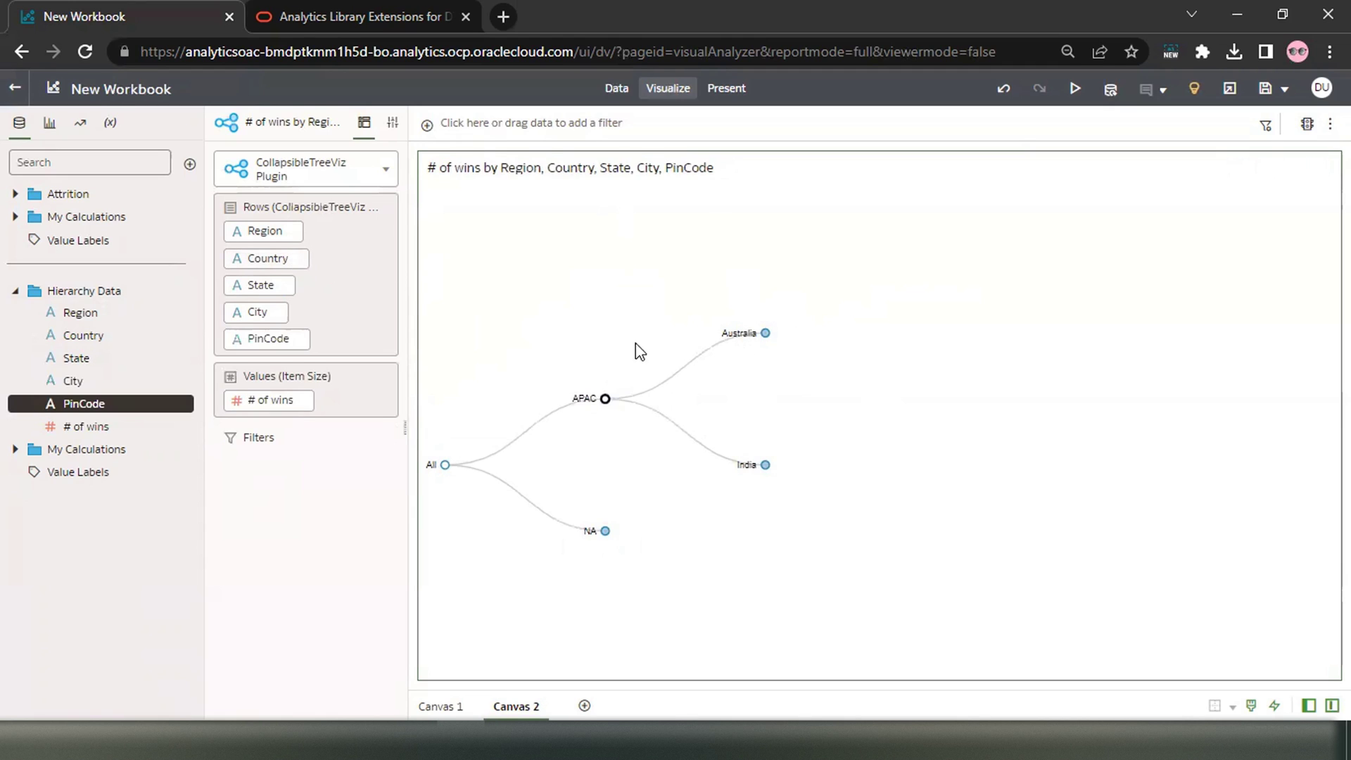
Expand Australia and India, then the NSW, Victoria, Karnataka, Maharashtra and NCR state nodes.
left_click(765, 333)
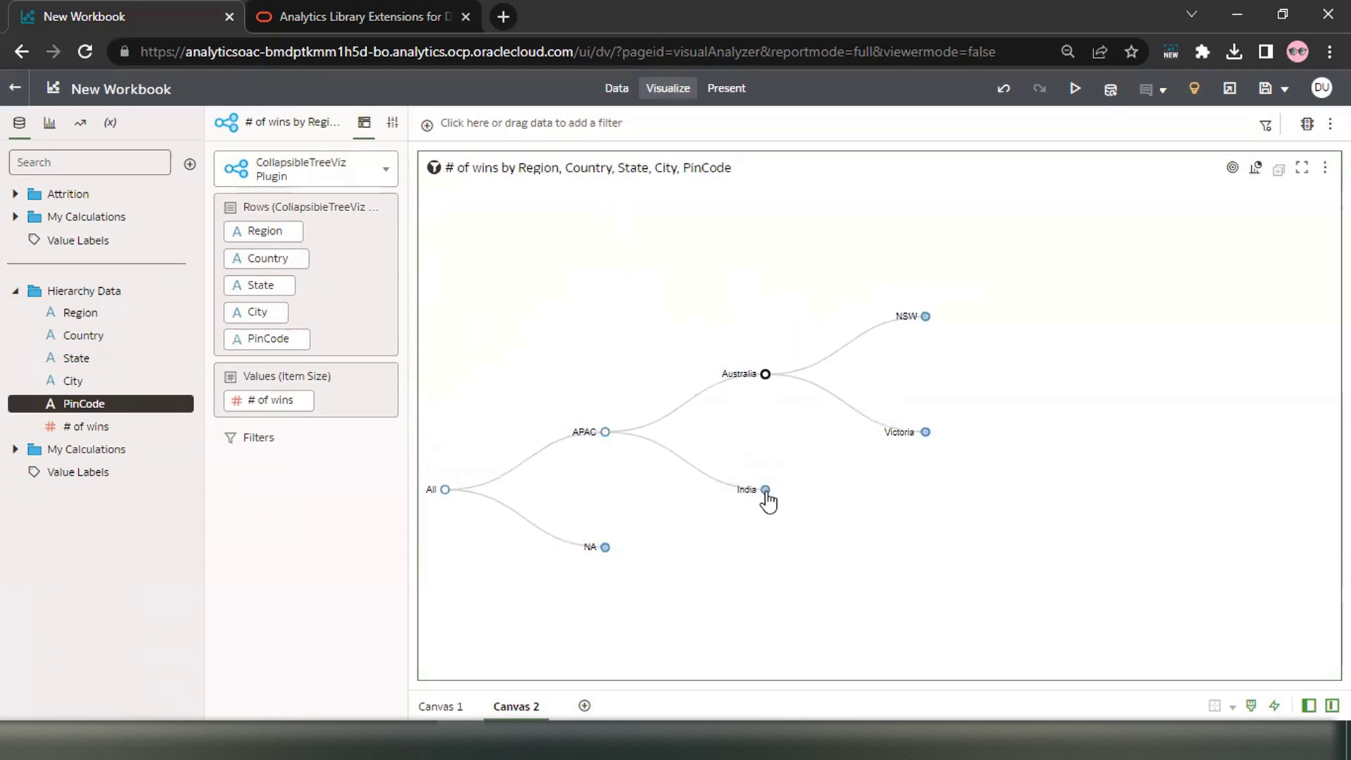
left_click(765, 490)
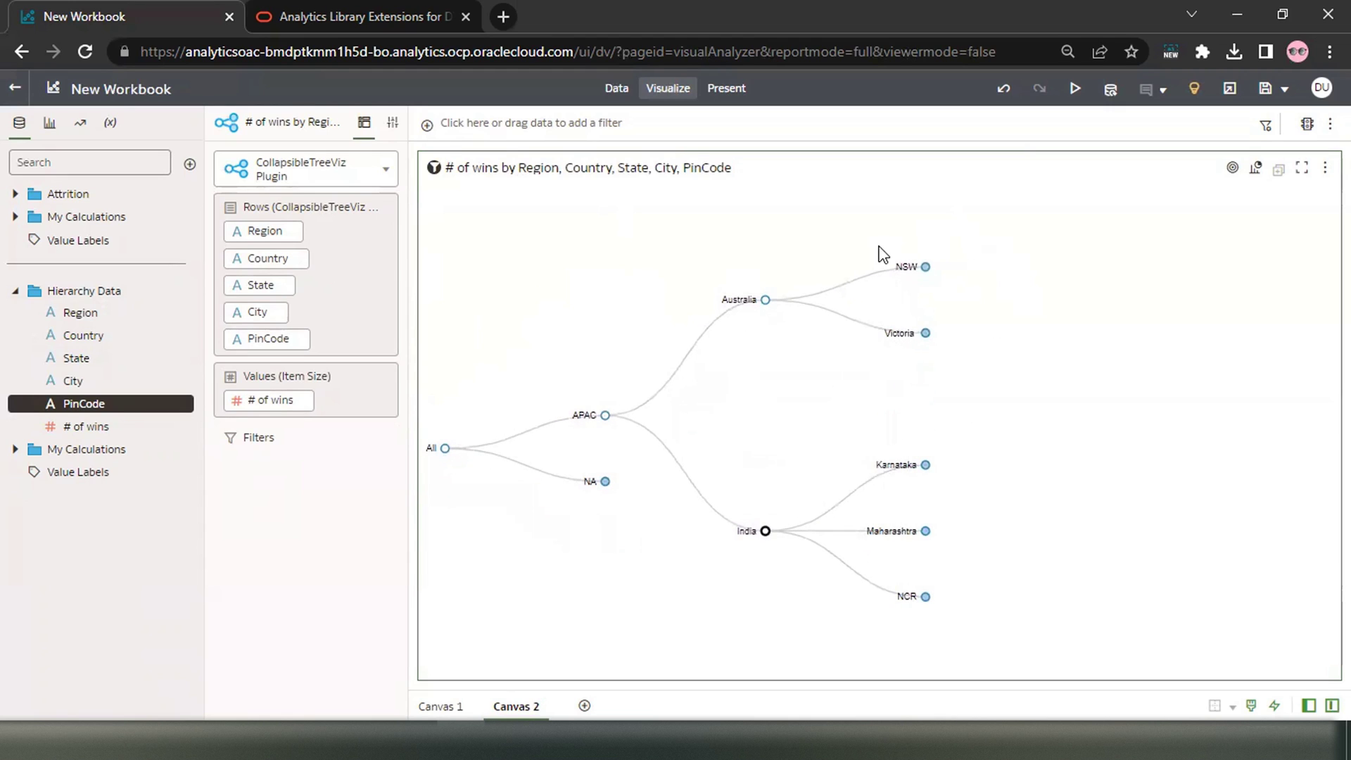
left_click(926, 268)
left_click(925, 336)
left_click(925, 489)
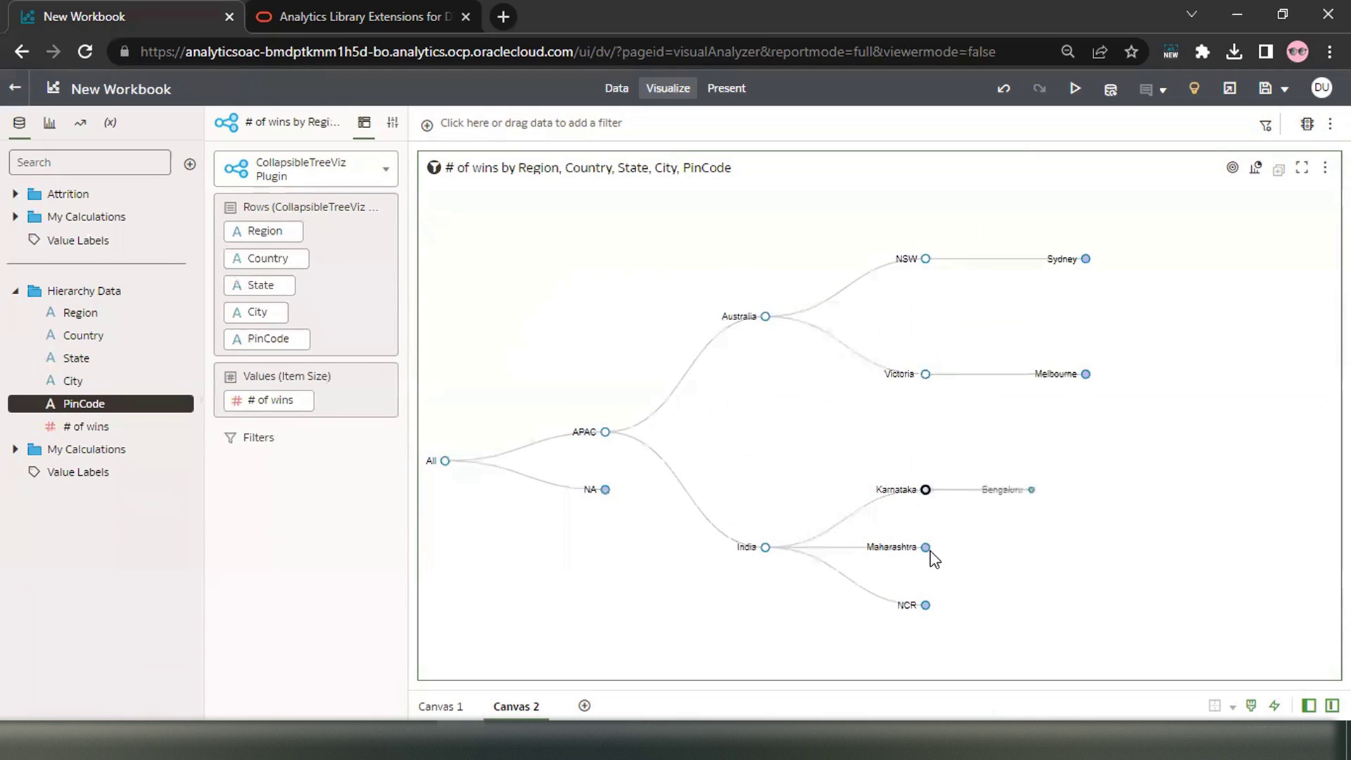
left_click(925, 547)
left_click(925, 610)
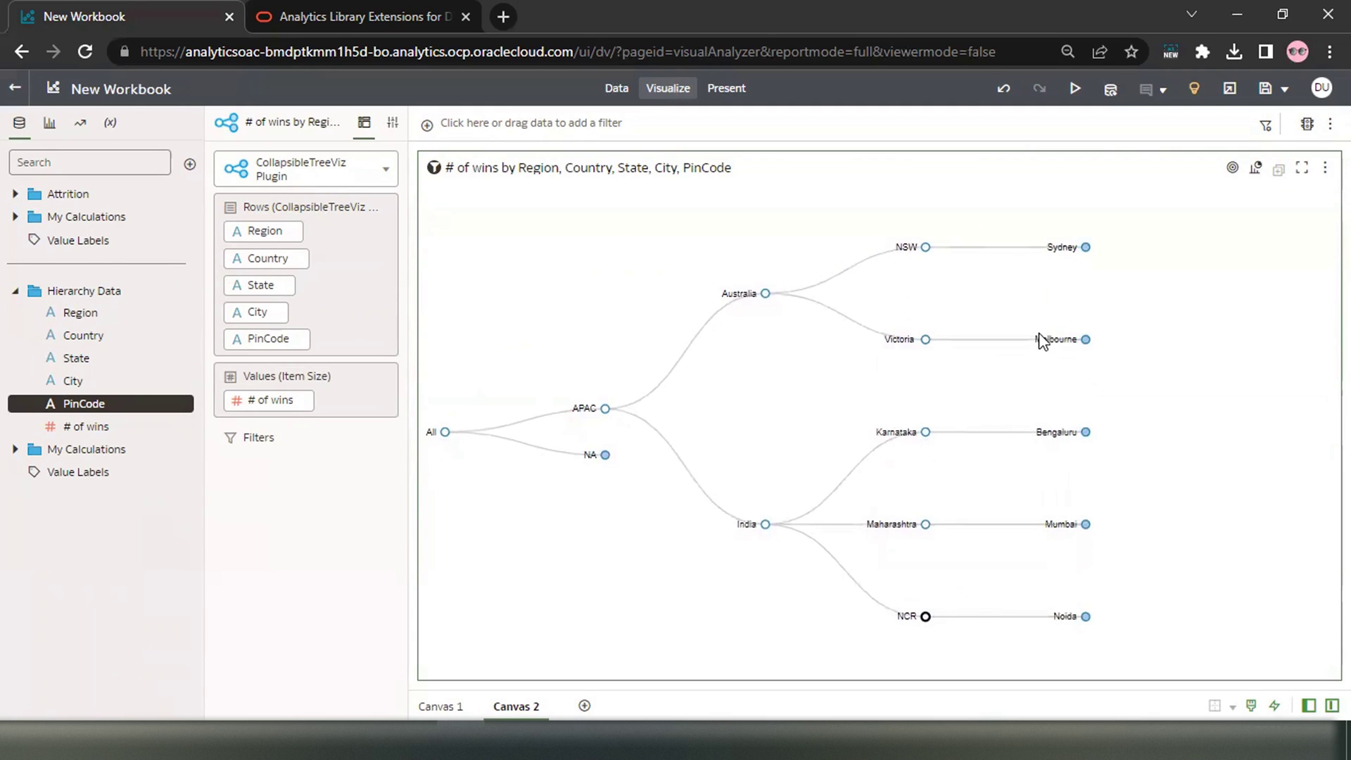
Expand Melbourne, Sydney, Bengaluru, Mumbai and Noida to show their pin codes.
left_click(1085, 340)
left_click(1086, 248)
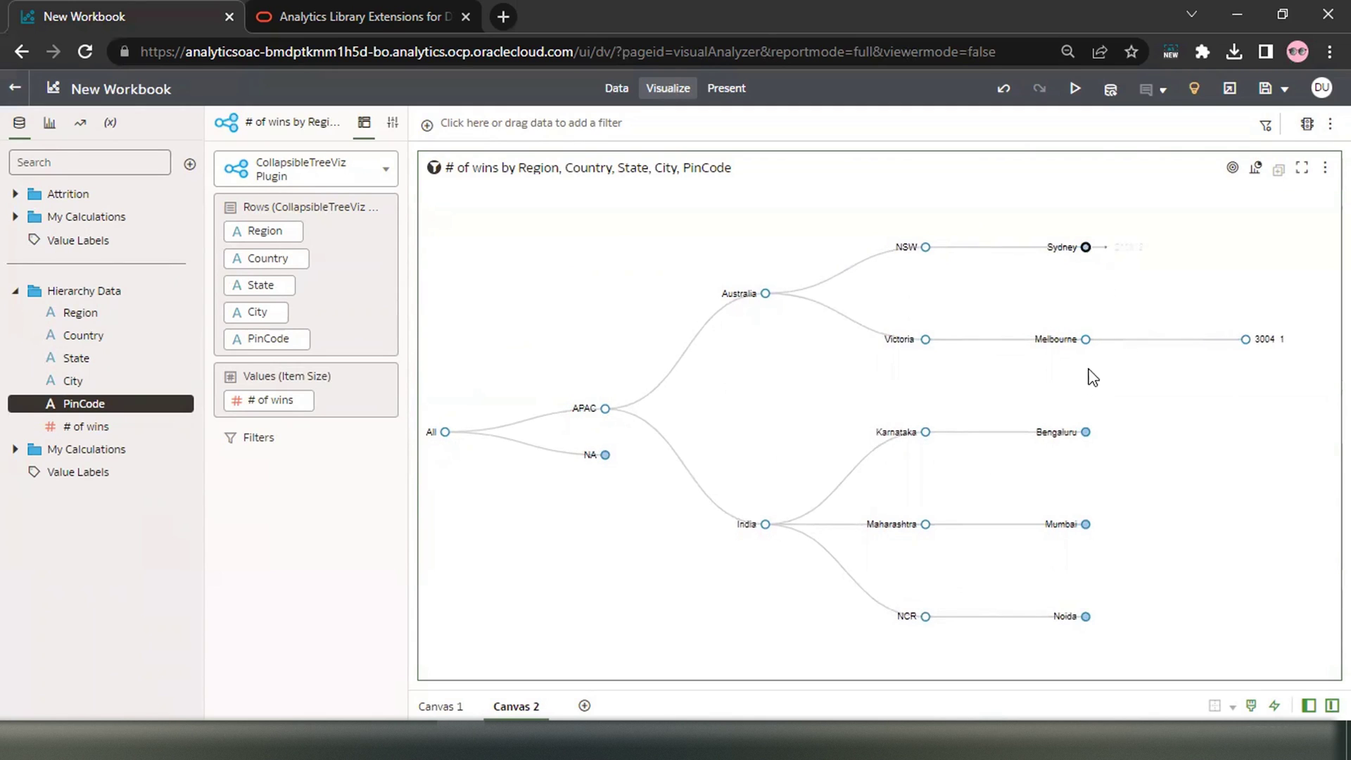
left_click(1086, 431)
left_click(1085, 524)
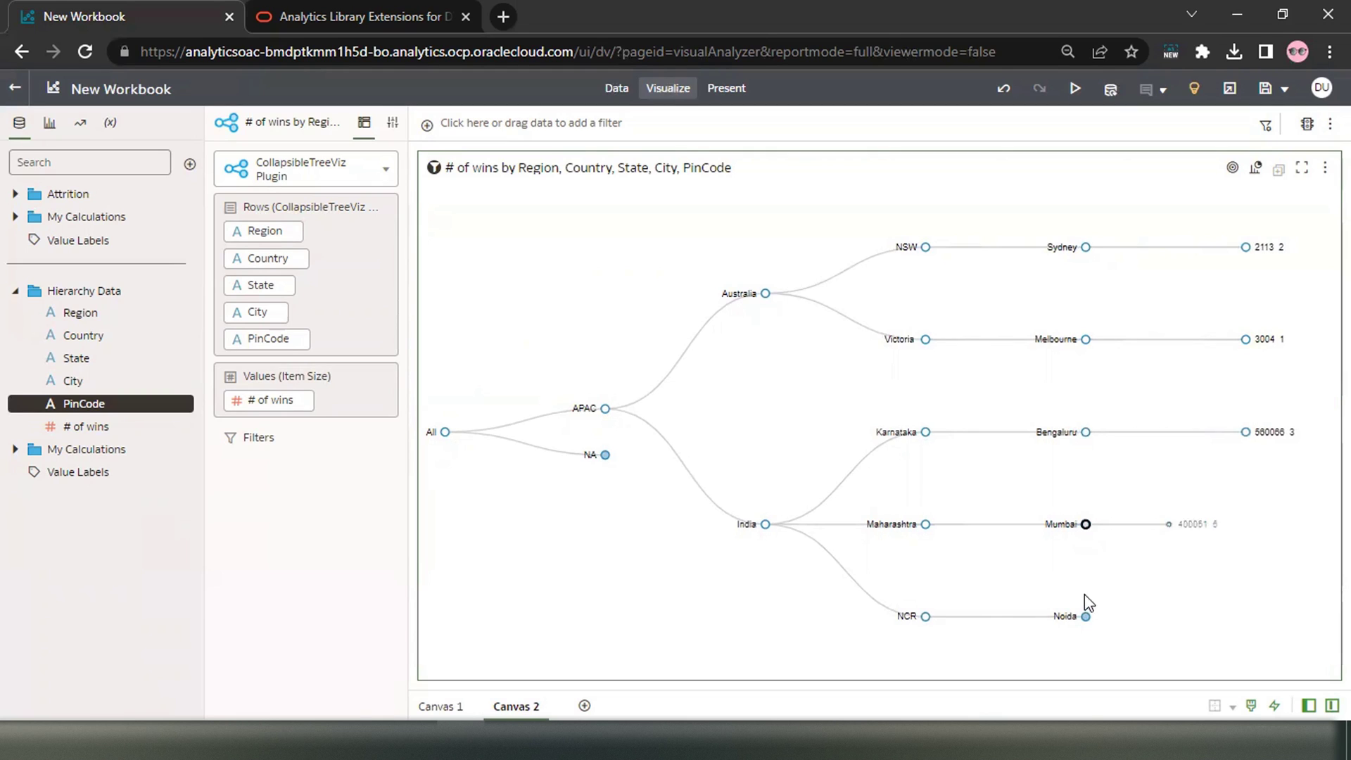
left_click(1085, 618)
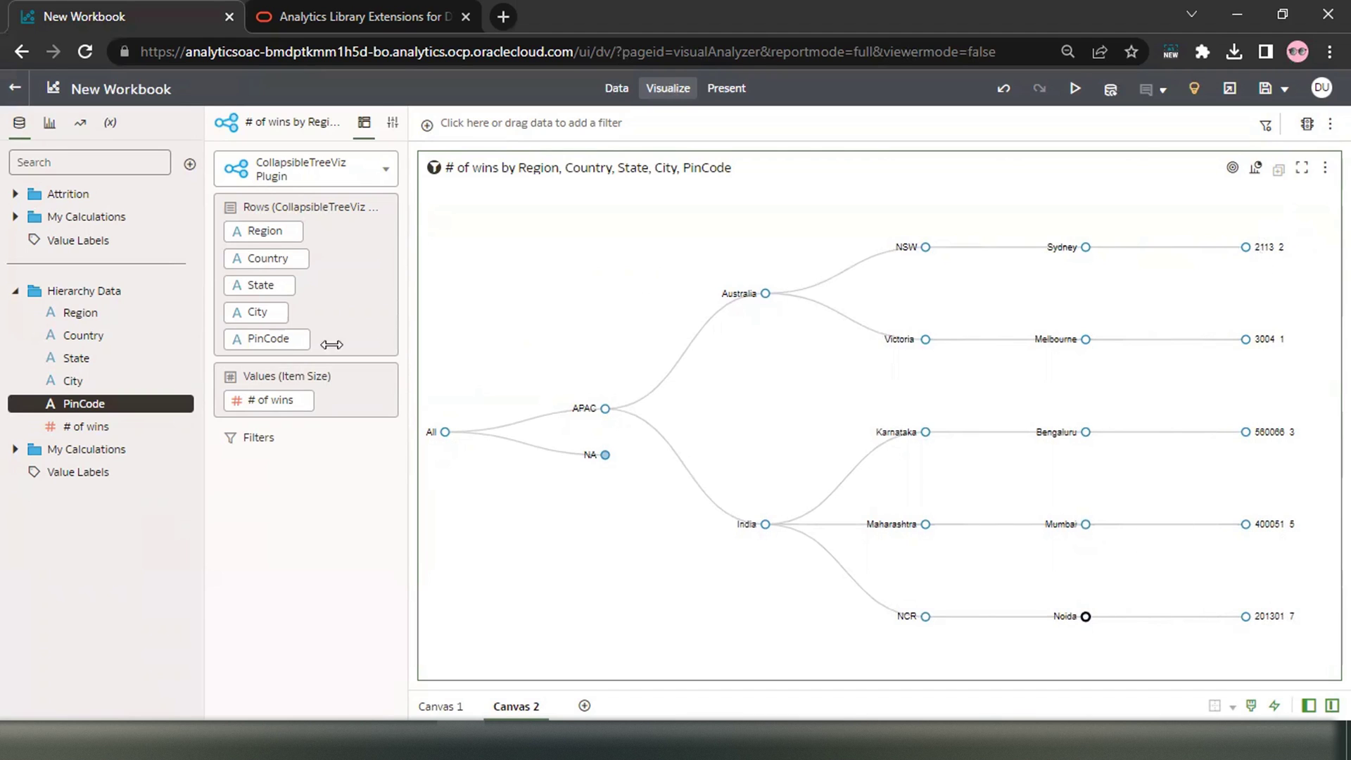
mouse_move(301, 170)
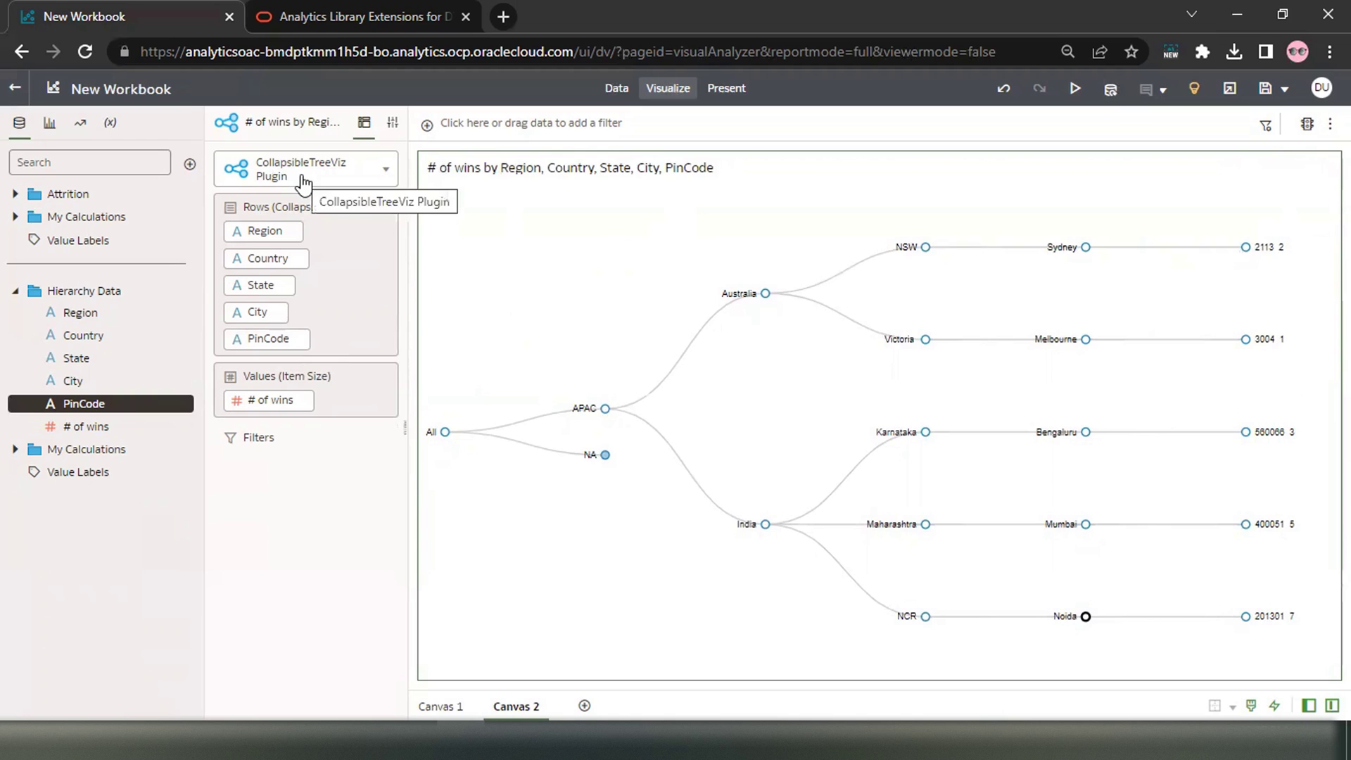
Add Canvas 3 and start a visualization from Attrition's JobFunction column.
left_click(584, 706)
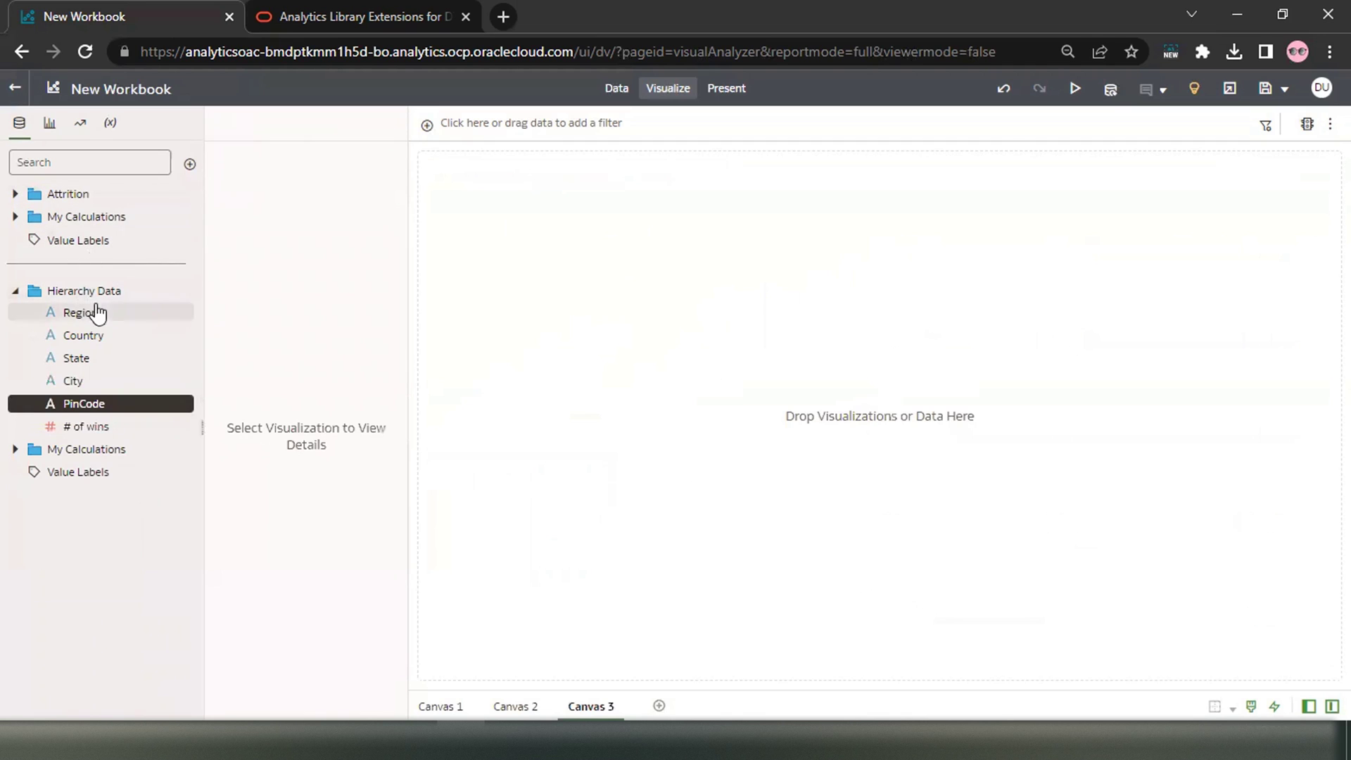
left_click(15, 195)
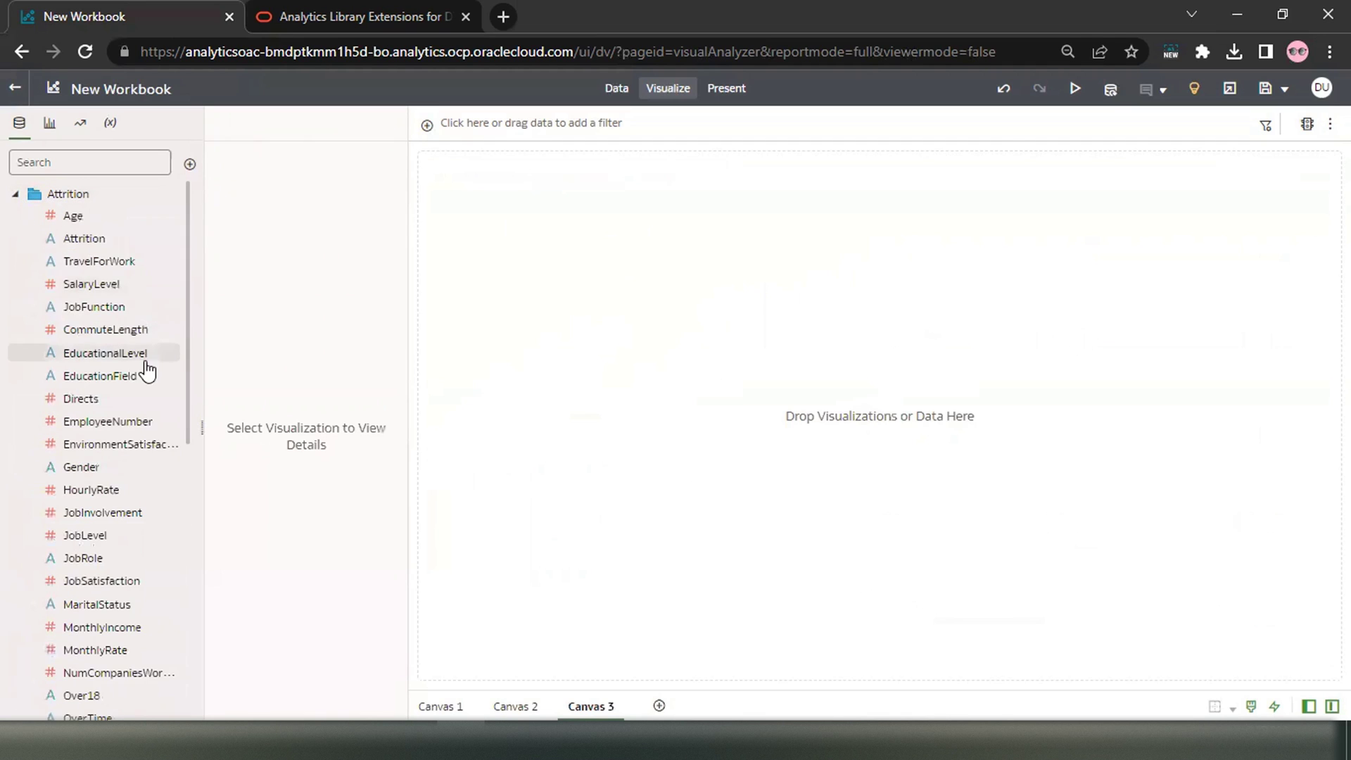
left_click(120, 308)
double_click(120, 308)
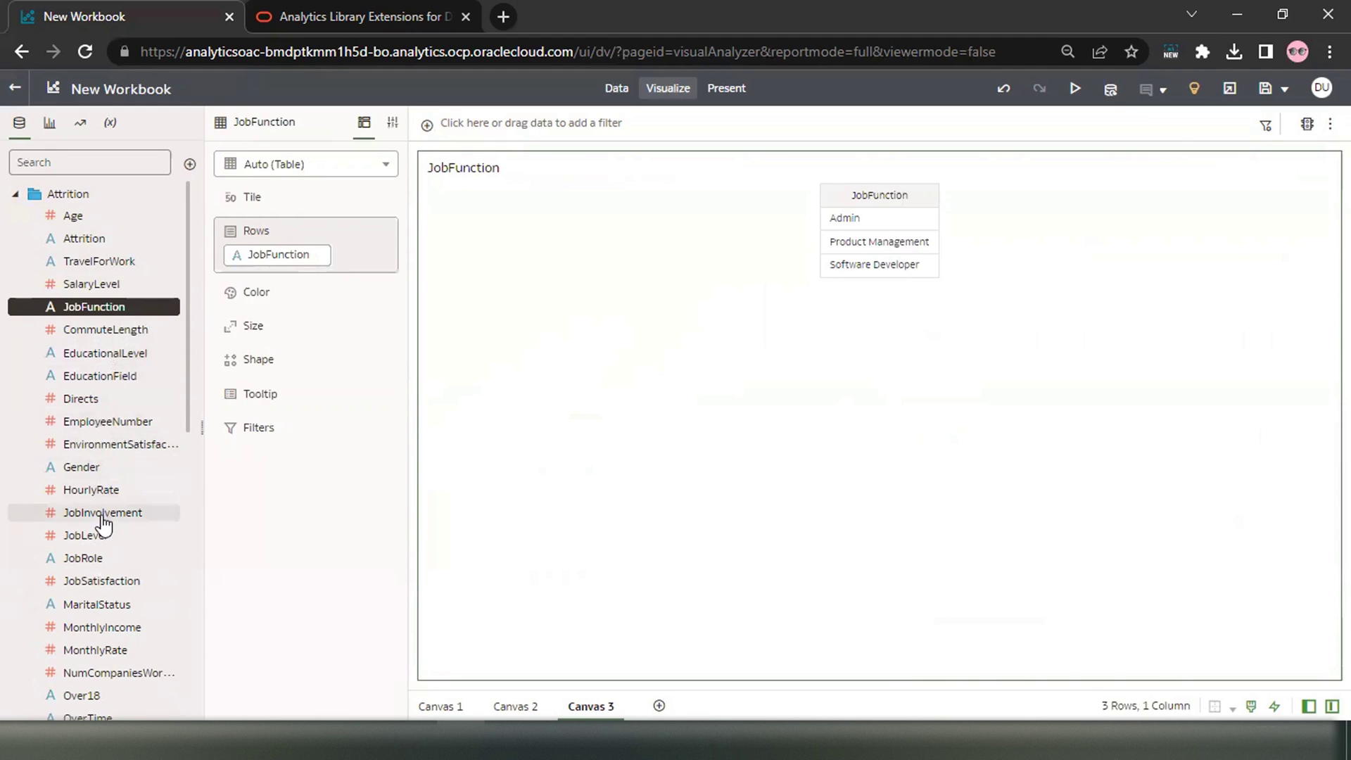
Add JobRole, Gender and Directs to form a bar chart of Directs by JobFunction.
left_click(94, 559)
double_click(94, 560)
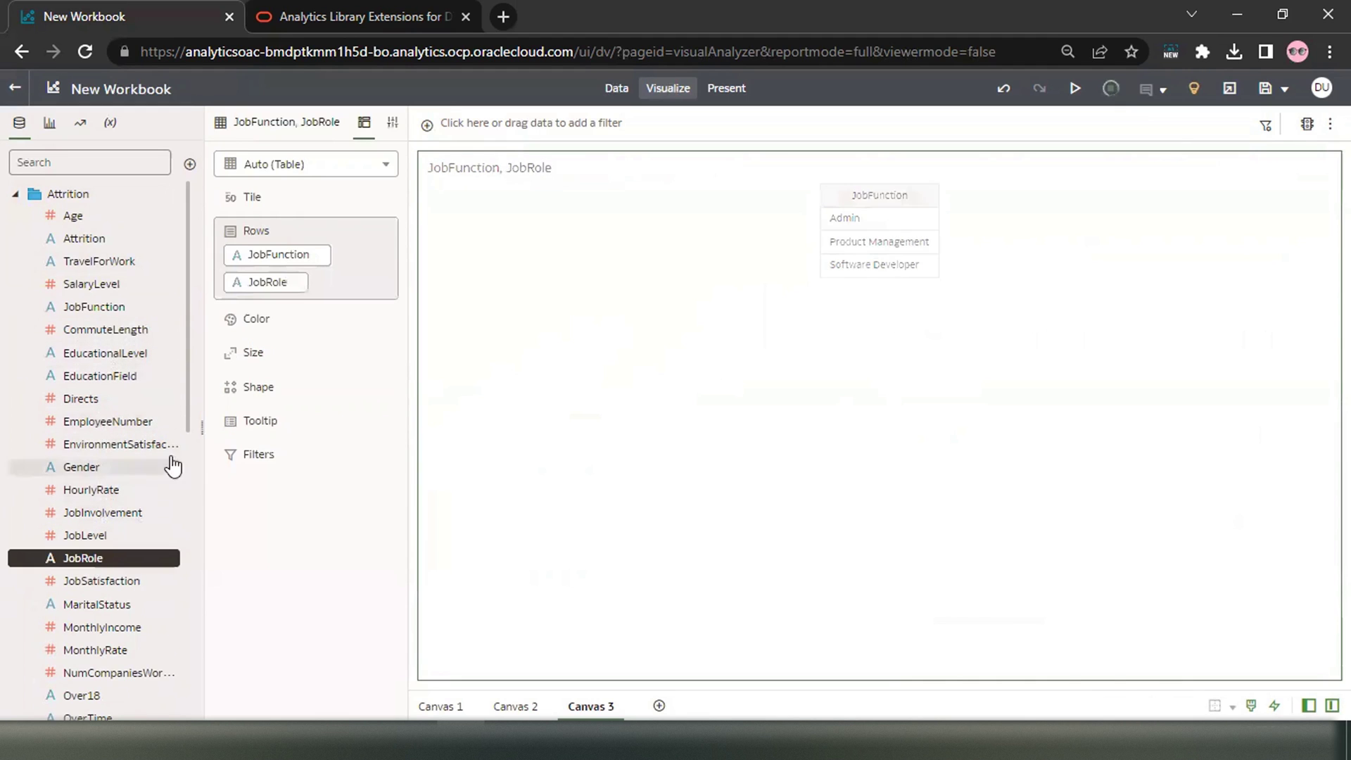
left_click_drag(186, 422, 190, 433)
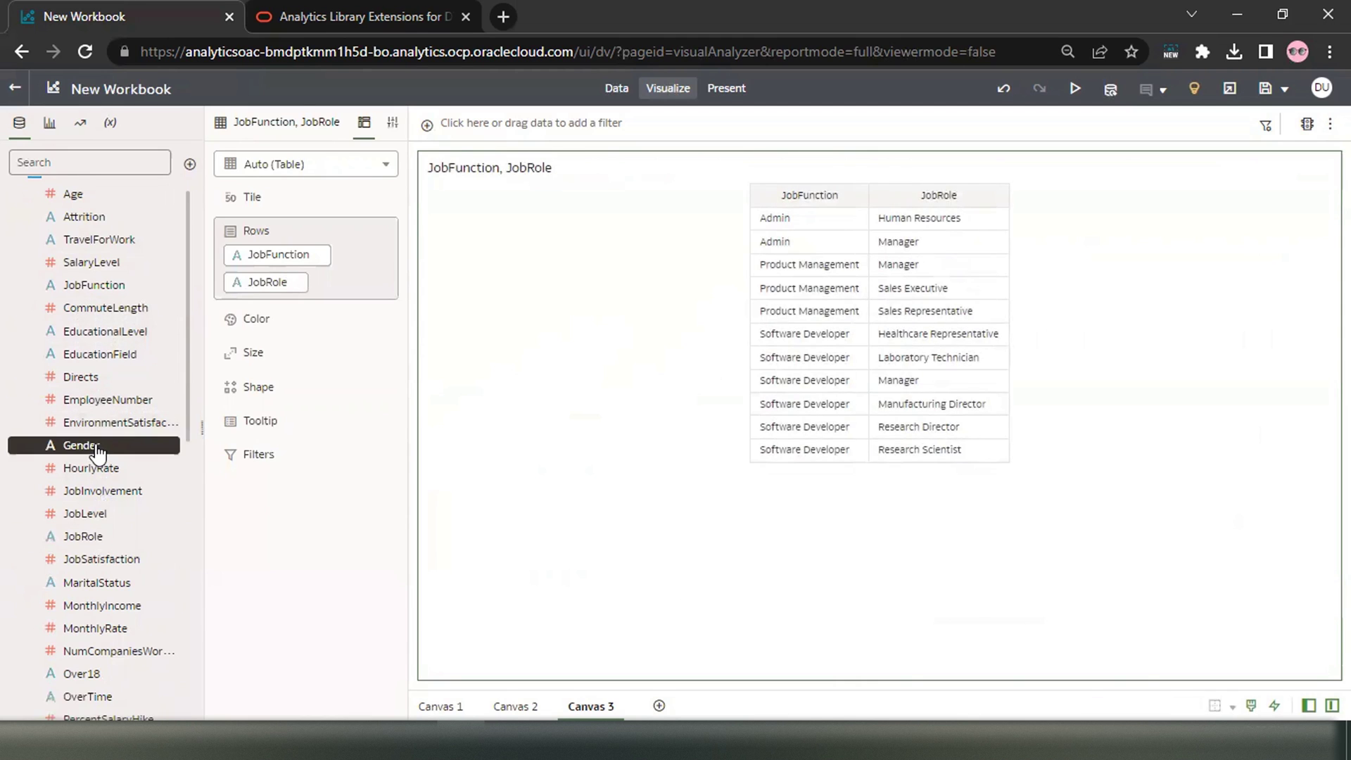
left_click_drag(92, 445, 267, 309)
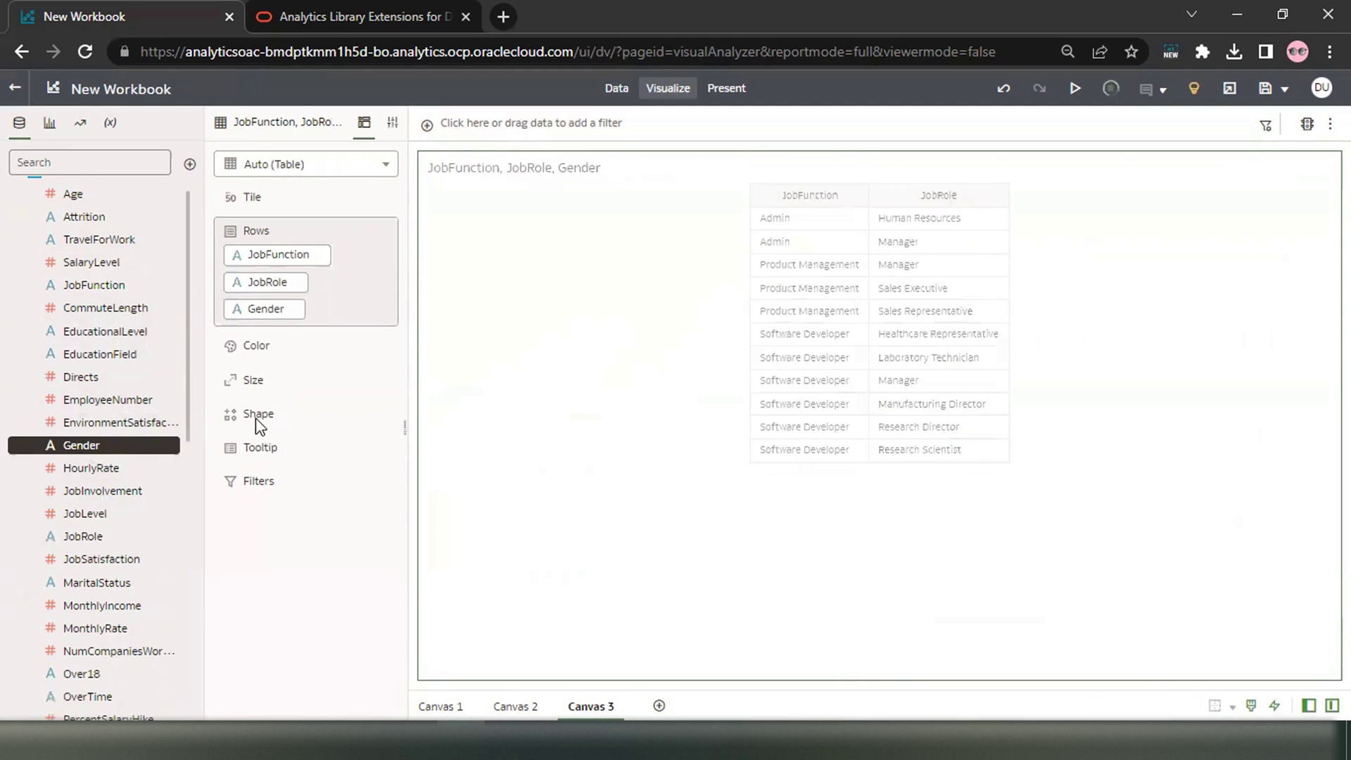
double_click(80, 377)
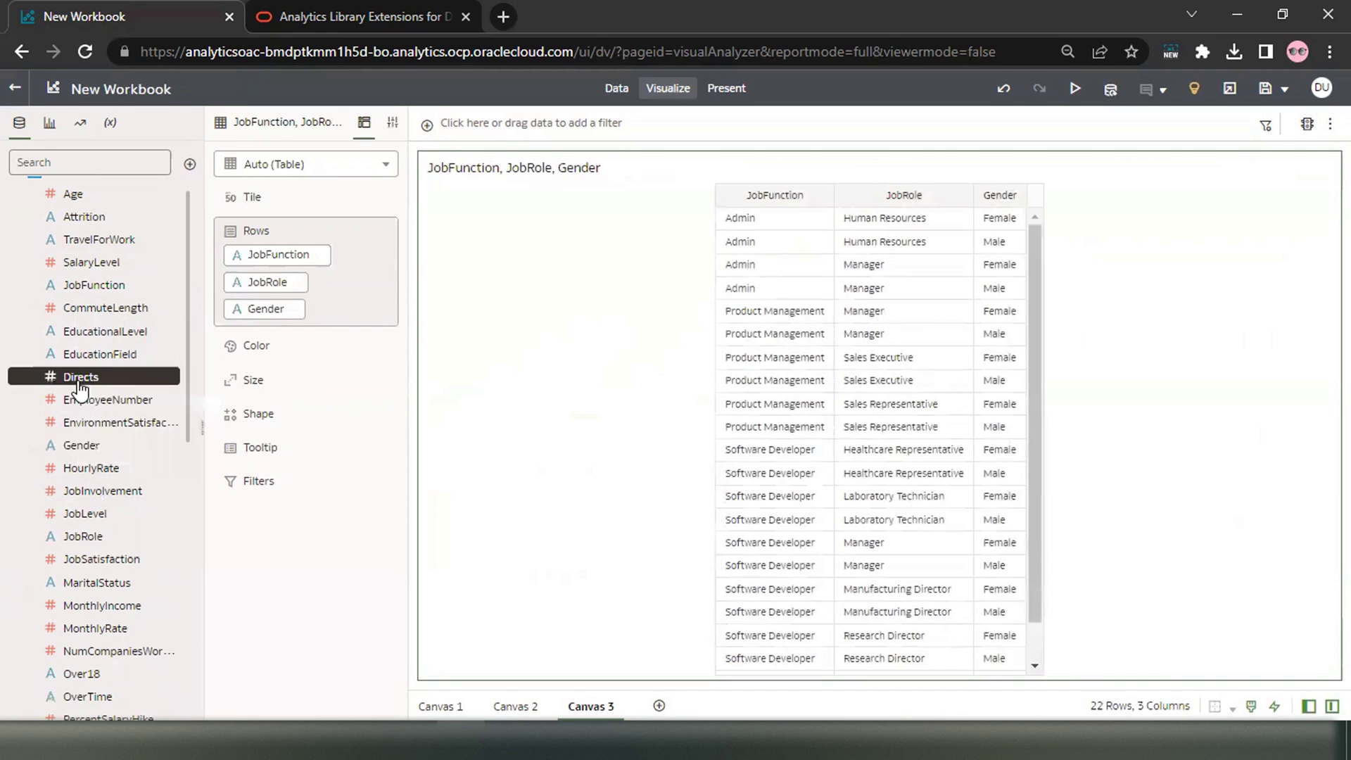
Convert the Directs chart to a Force Directed Graph and expand Sales Executive into Male and Female.
left_click(295, 165)
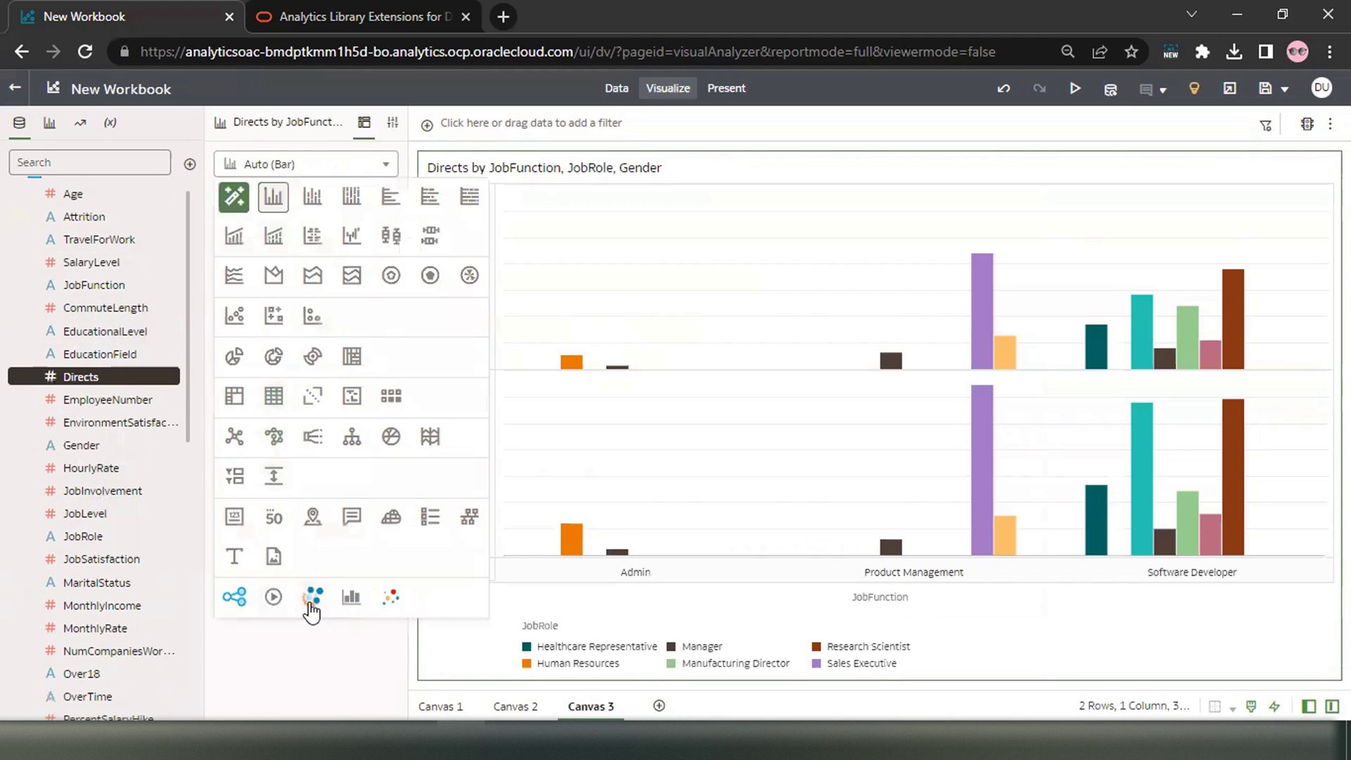
left_click(311, 604)
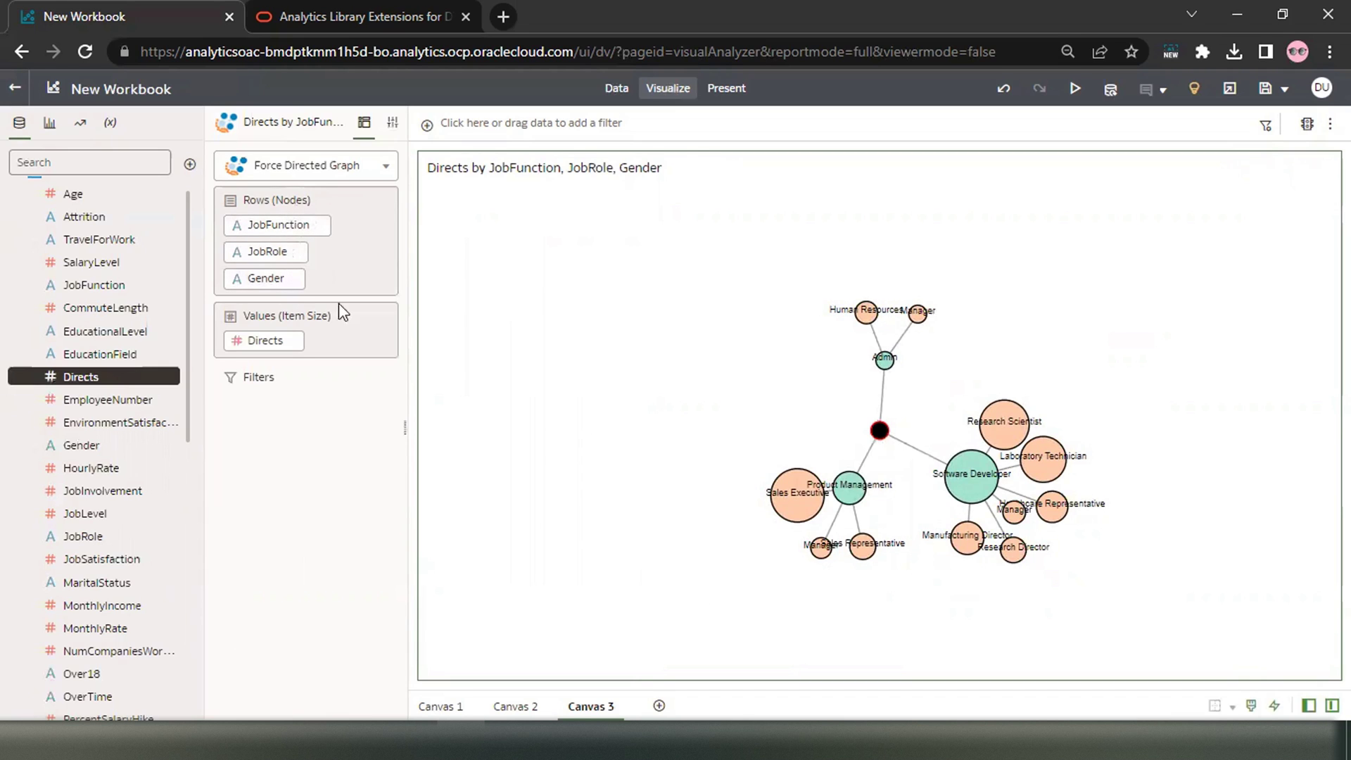
mouse_move(841, 506)
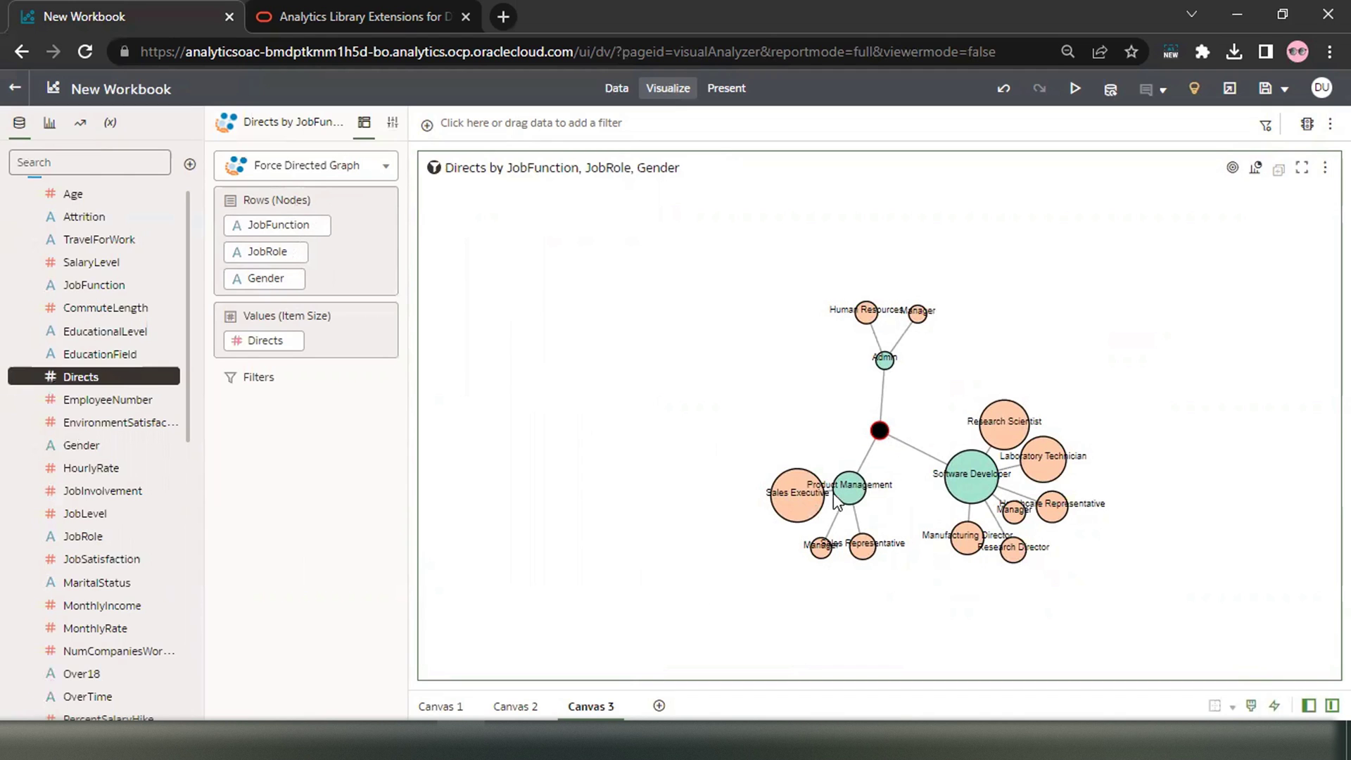
left_click(796, 514)
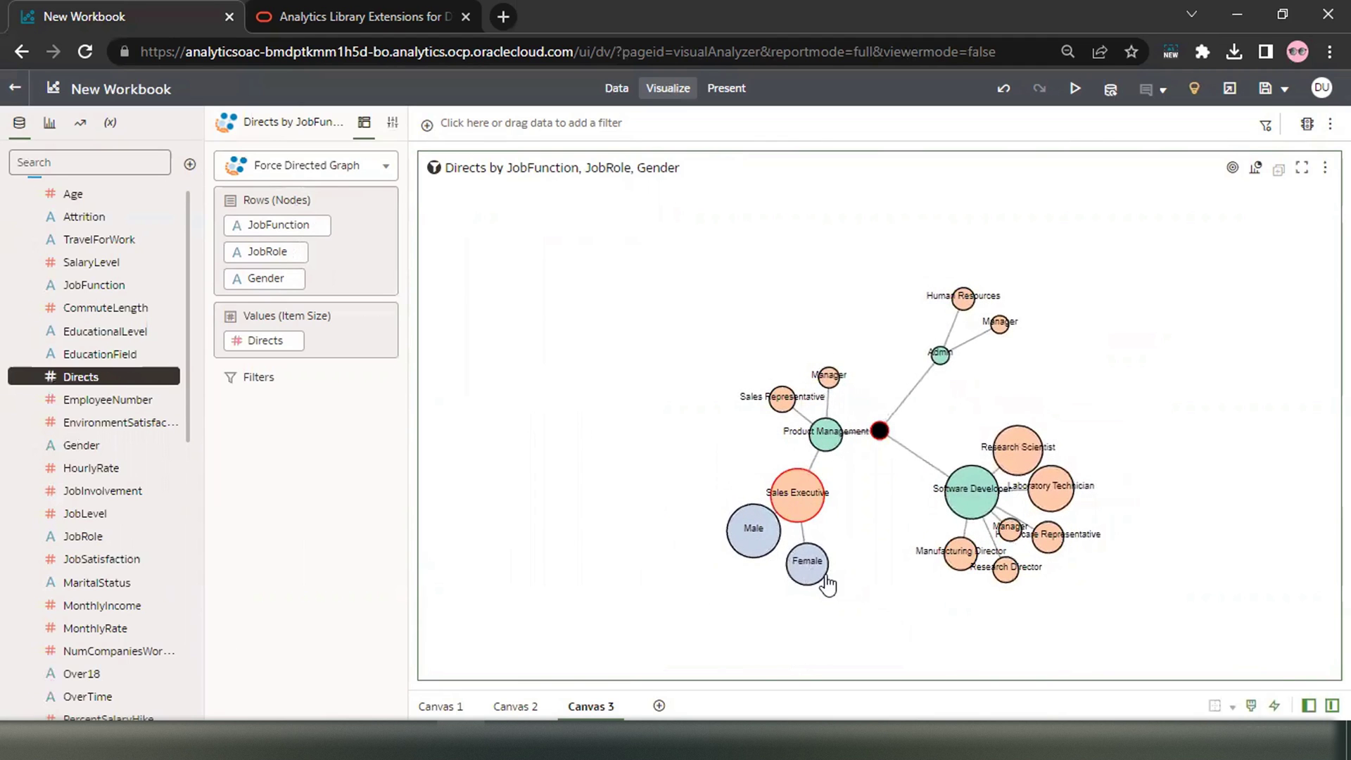
left_click(312, 179)
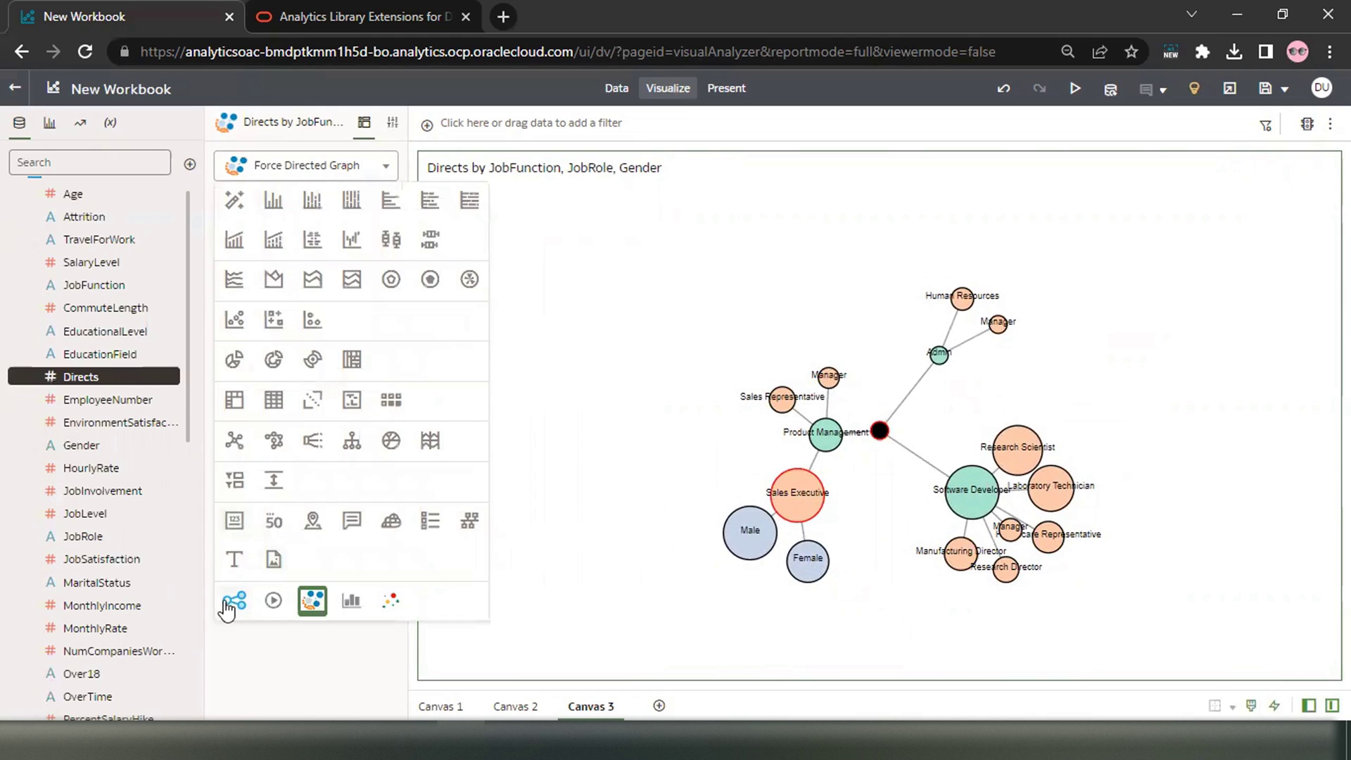
left_click(651, 356)
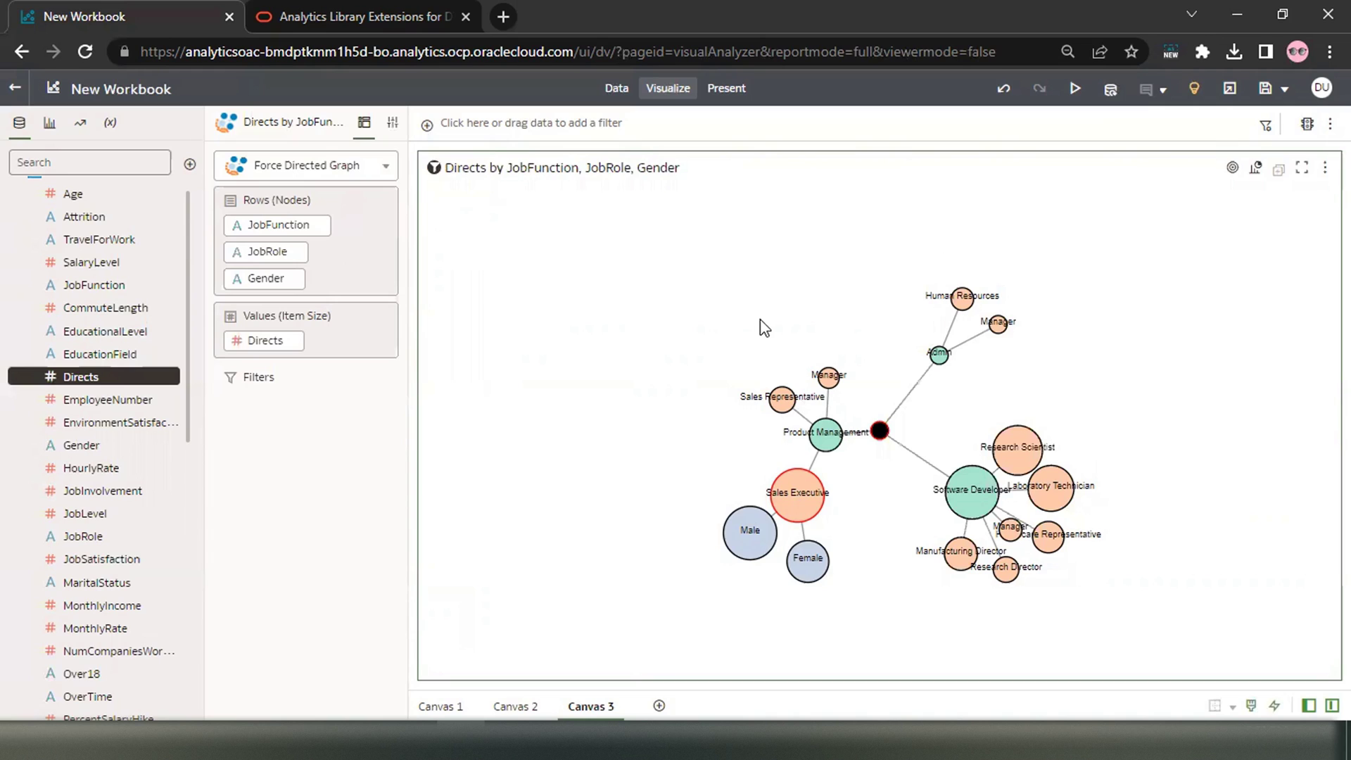
mouse_move(879, 422)
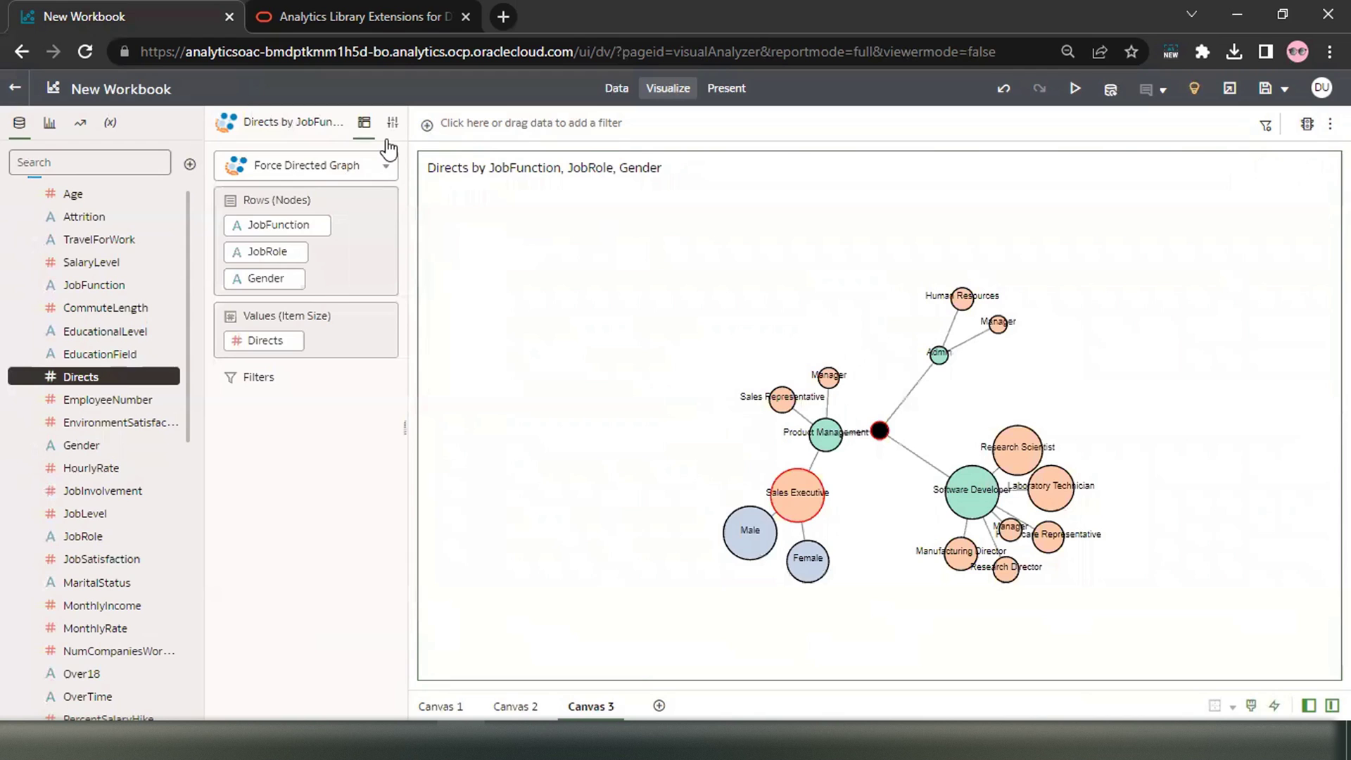
left_click(340, 171)
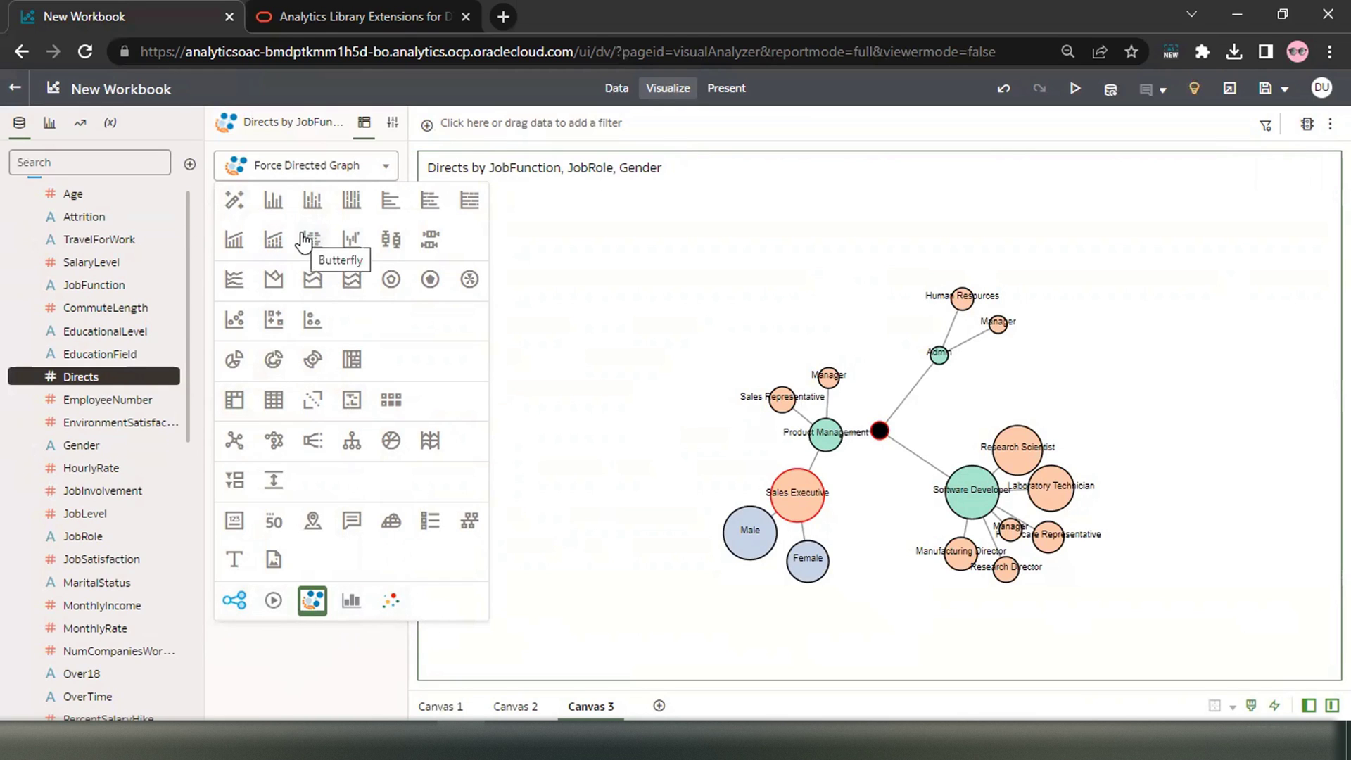
On the Extensions Library page, locate and highlight the Collapsible Tree plugin title.
left_click(335, 9)
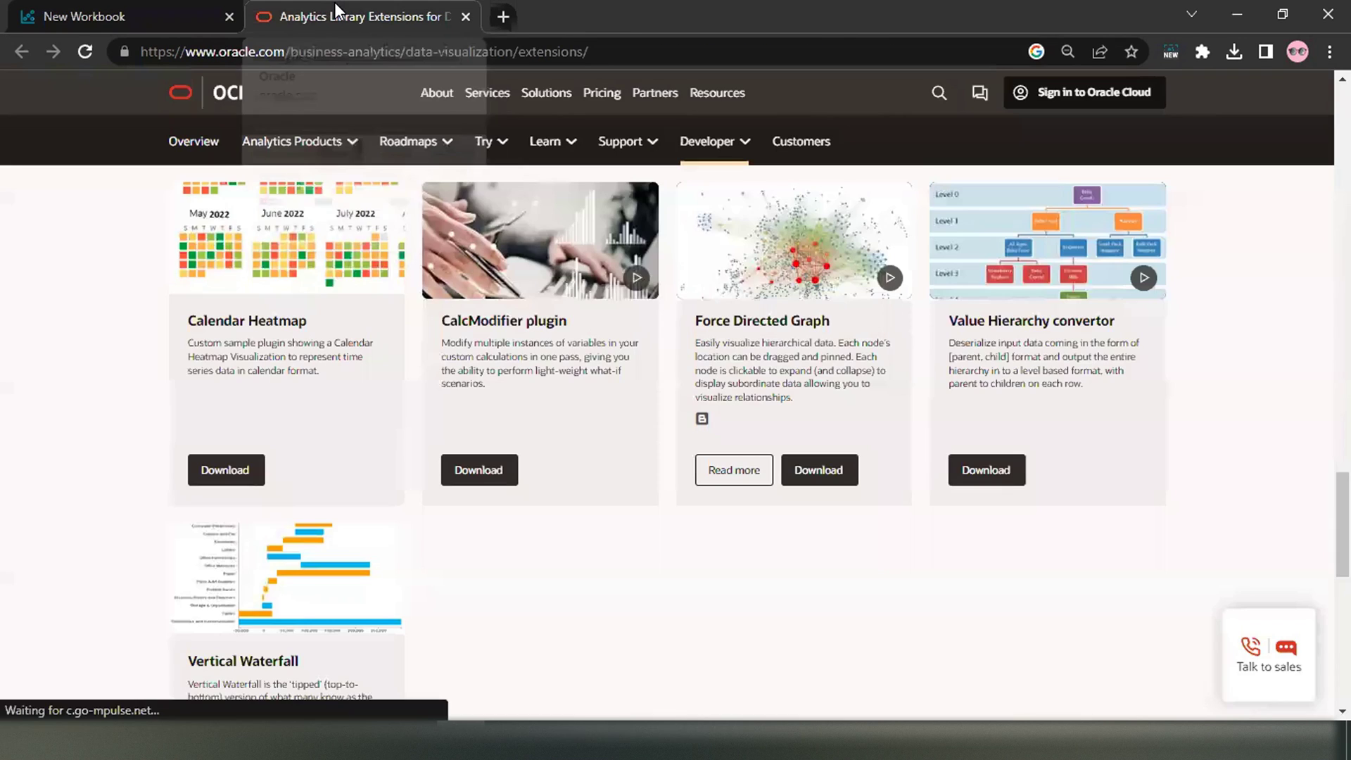
scroll(568, 180, "up", 10)
scroll(567, 180, "up", 10)
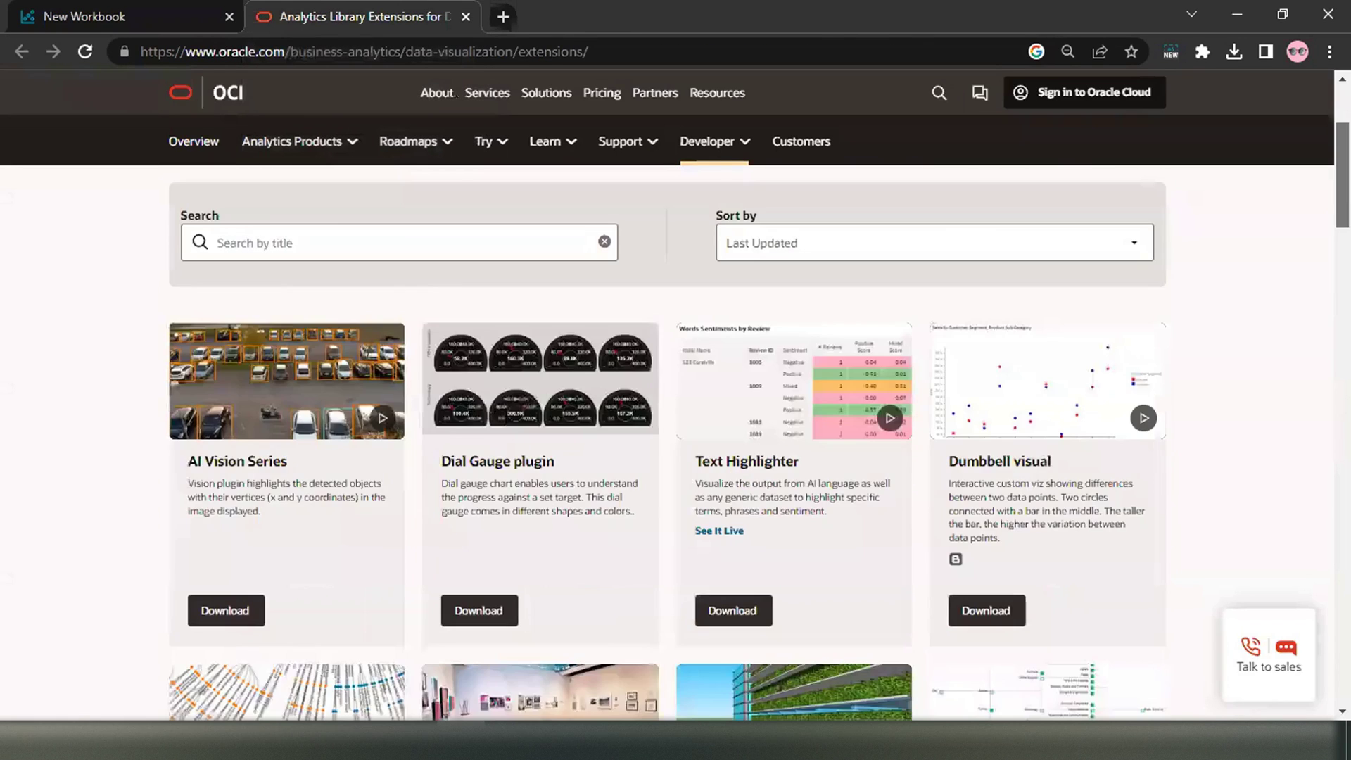
scroll(568, 180, "up", 5)
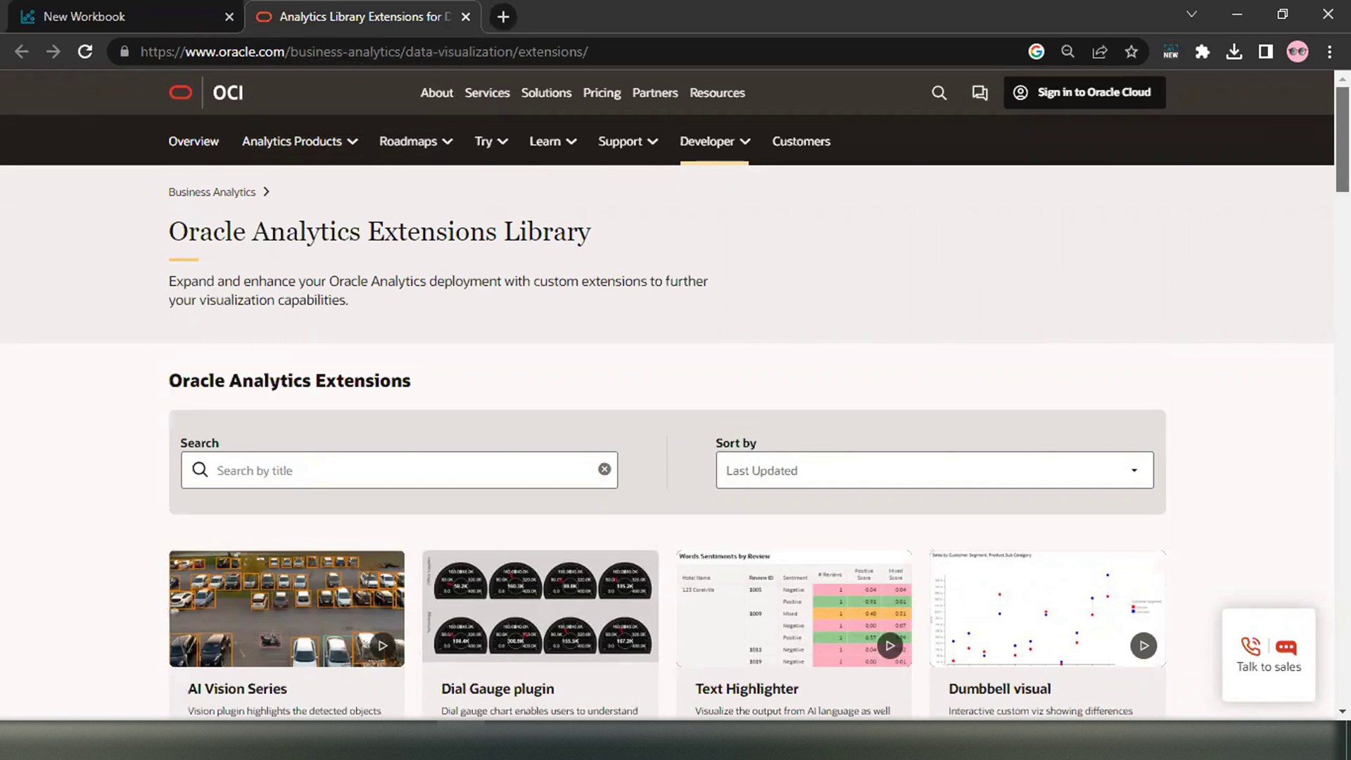
scroll(828, 256, "down", 7)
scroll(758, 443, "down", 4)
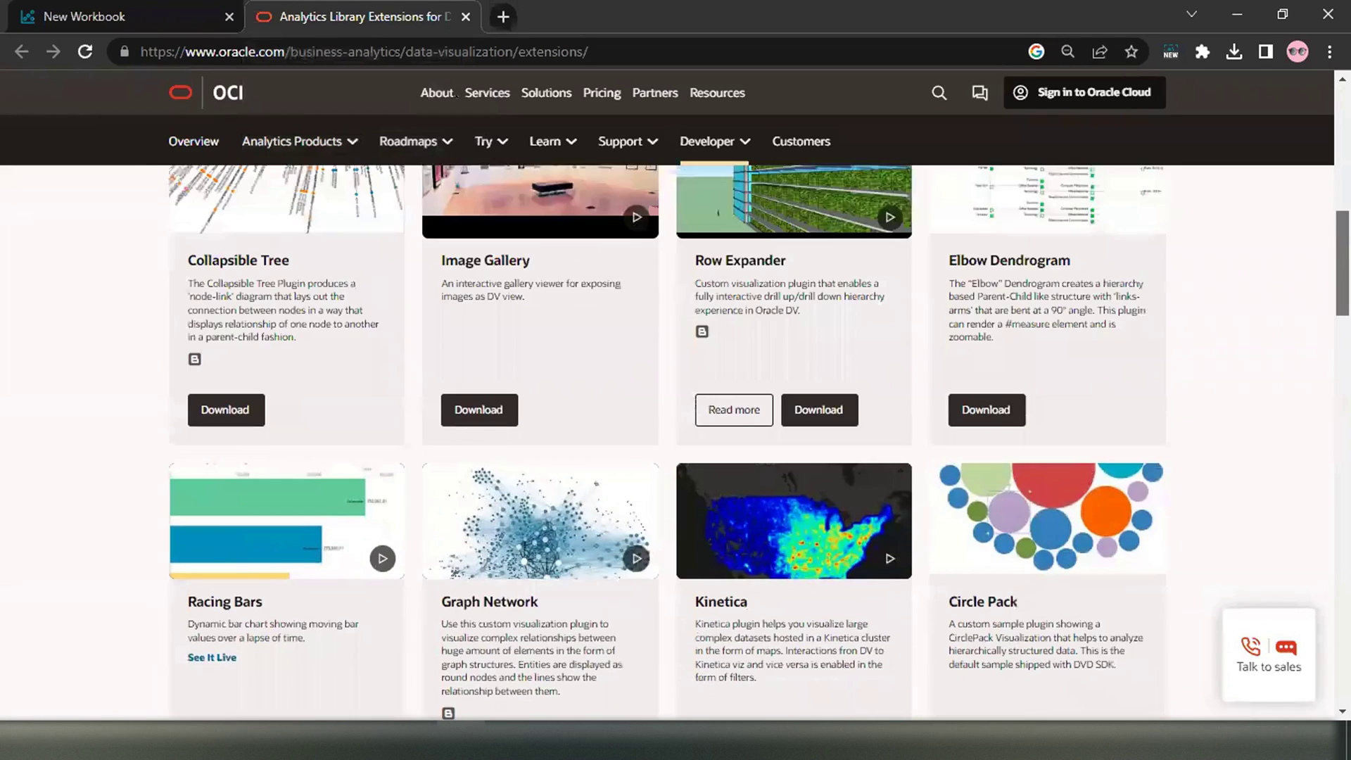
scroll(446, 341, "up", 1)
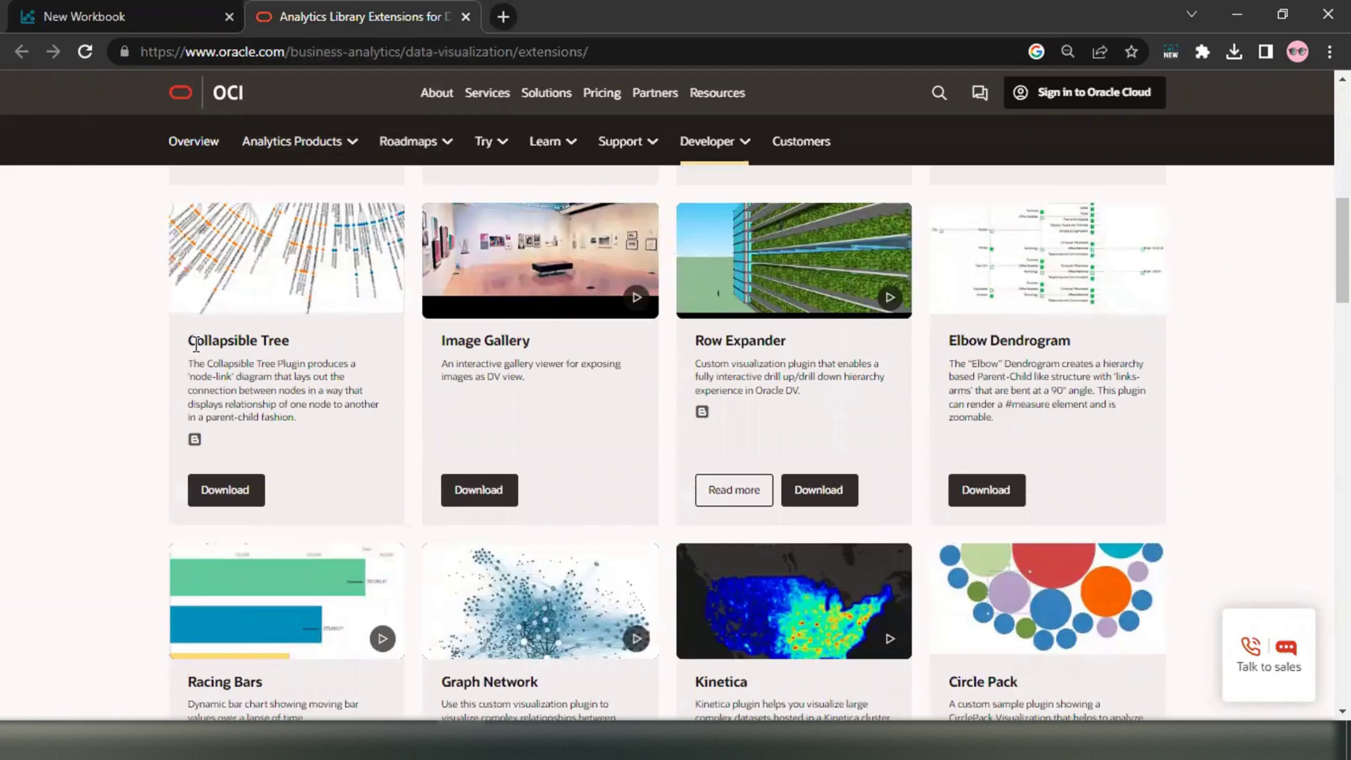
triple_click(371, 341)
Scroll further down the library and highlight the Force Directed Graph plugin title.
scroll(774, 265, "down", 1)
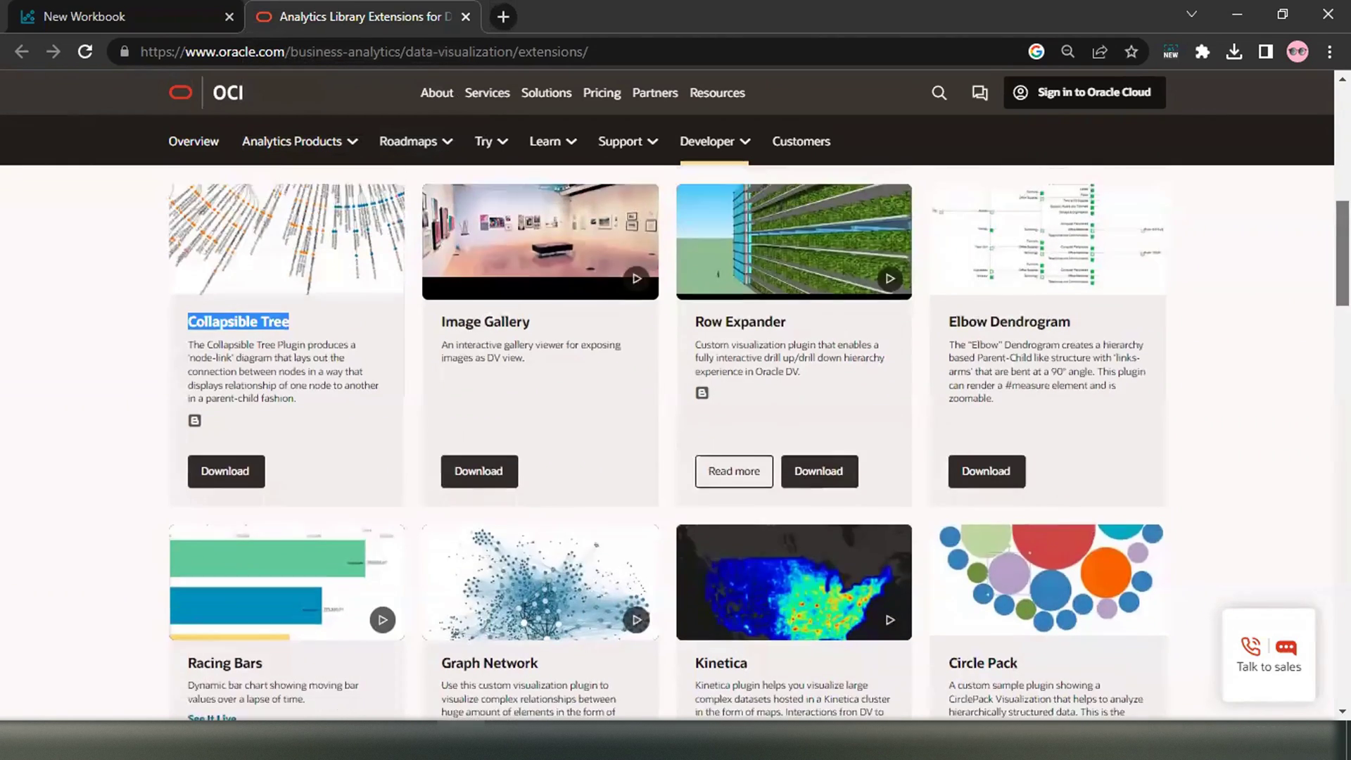
scroll(775, 265, "down", 4)
scroll(945, 478, "down", 6)
scroll(945, 477, "down", 3)
scroll(945, 478, "down", 4)
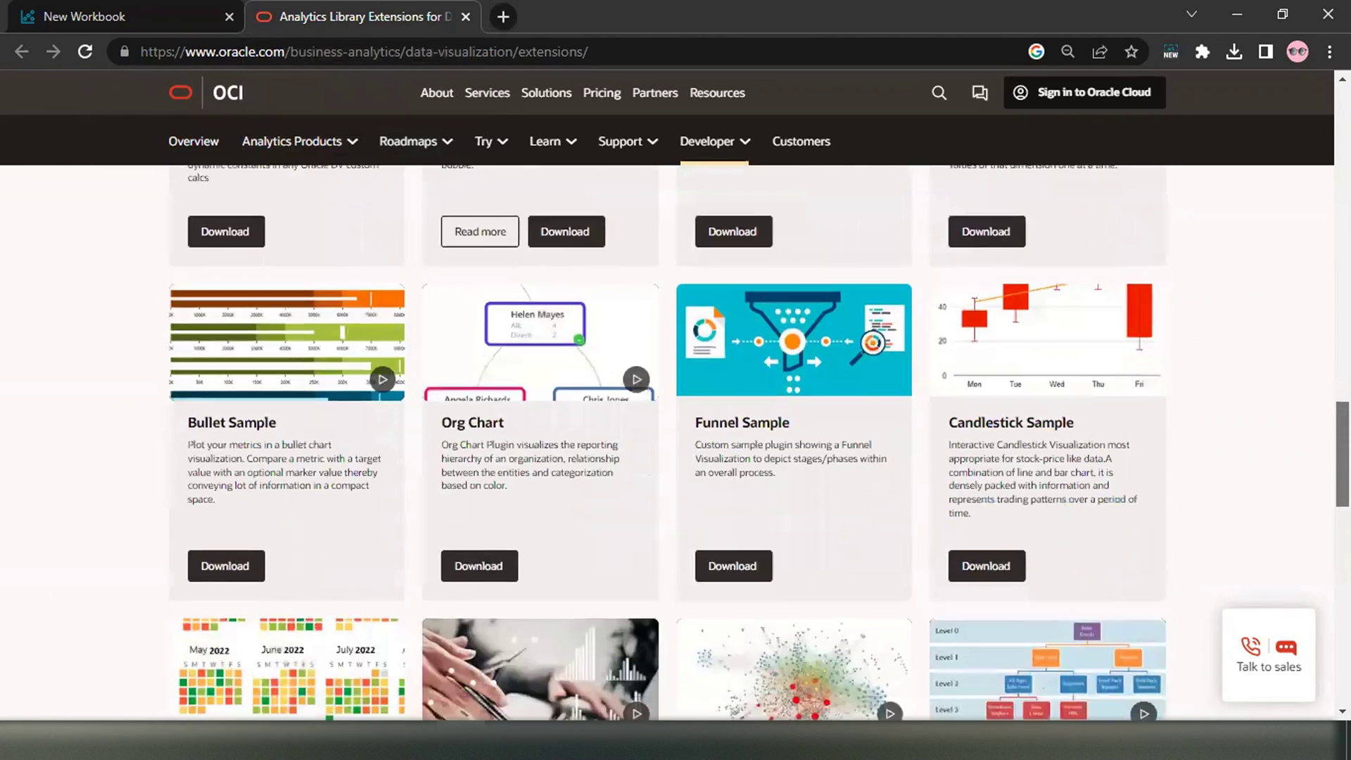
scroll(944, 477, "down", 4)
left_click_drag(833, 468, 698, 469)
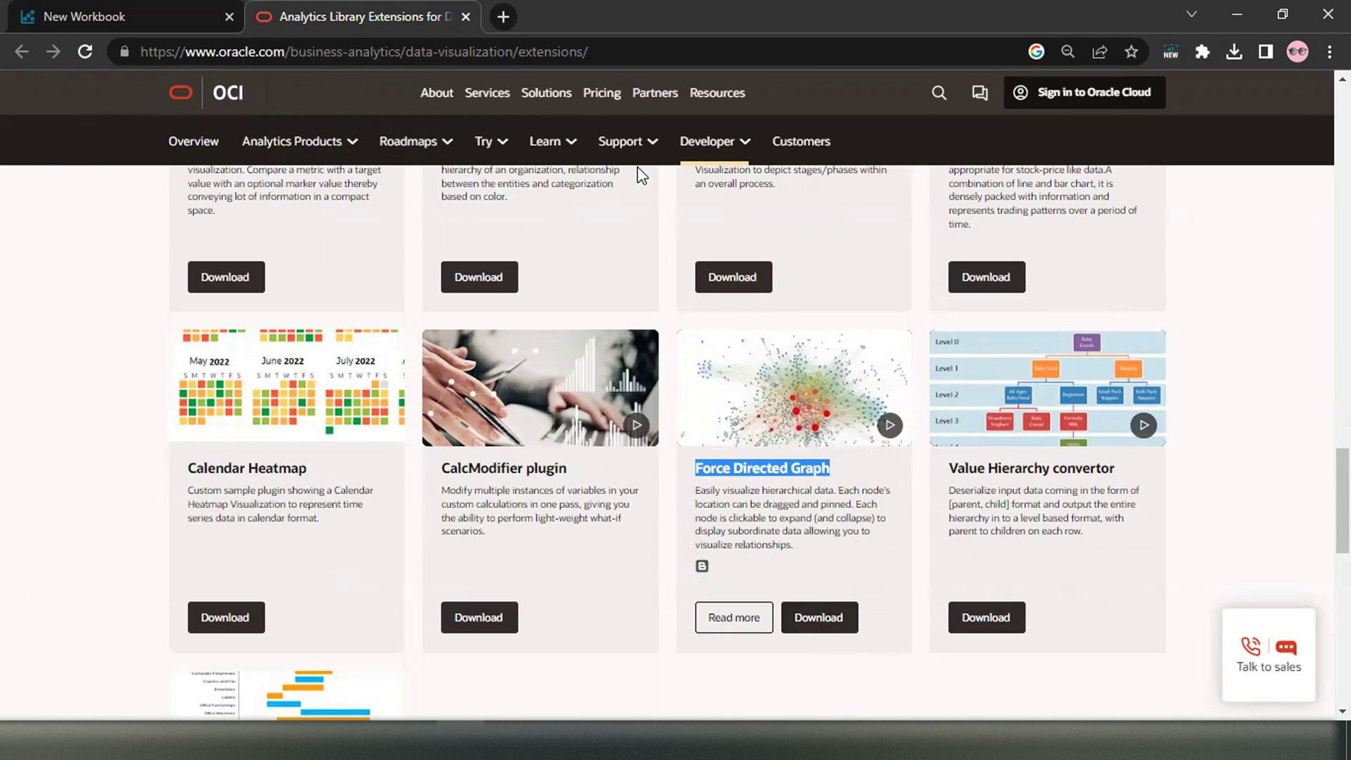
Return to the workbook and exit it without saving changes.
left_click(214, 9)
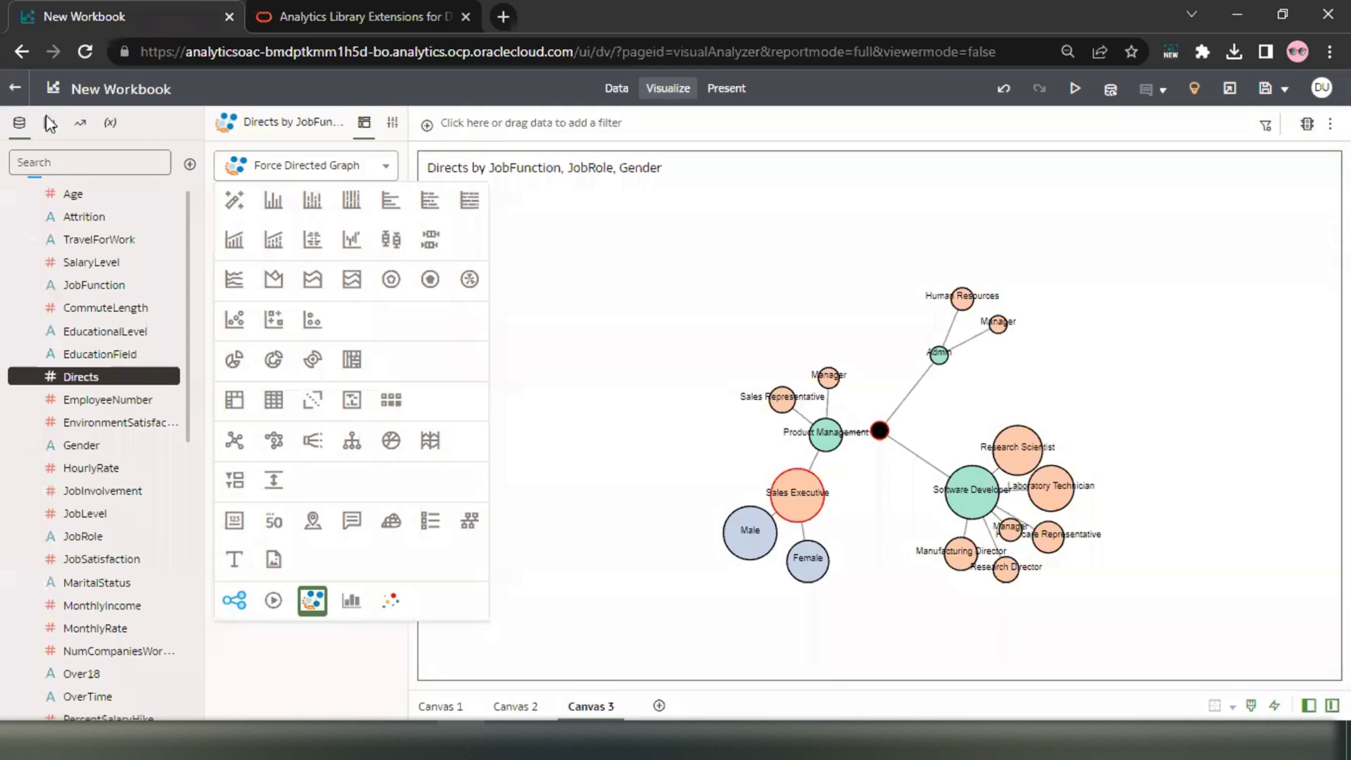
left_click(16, 89)
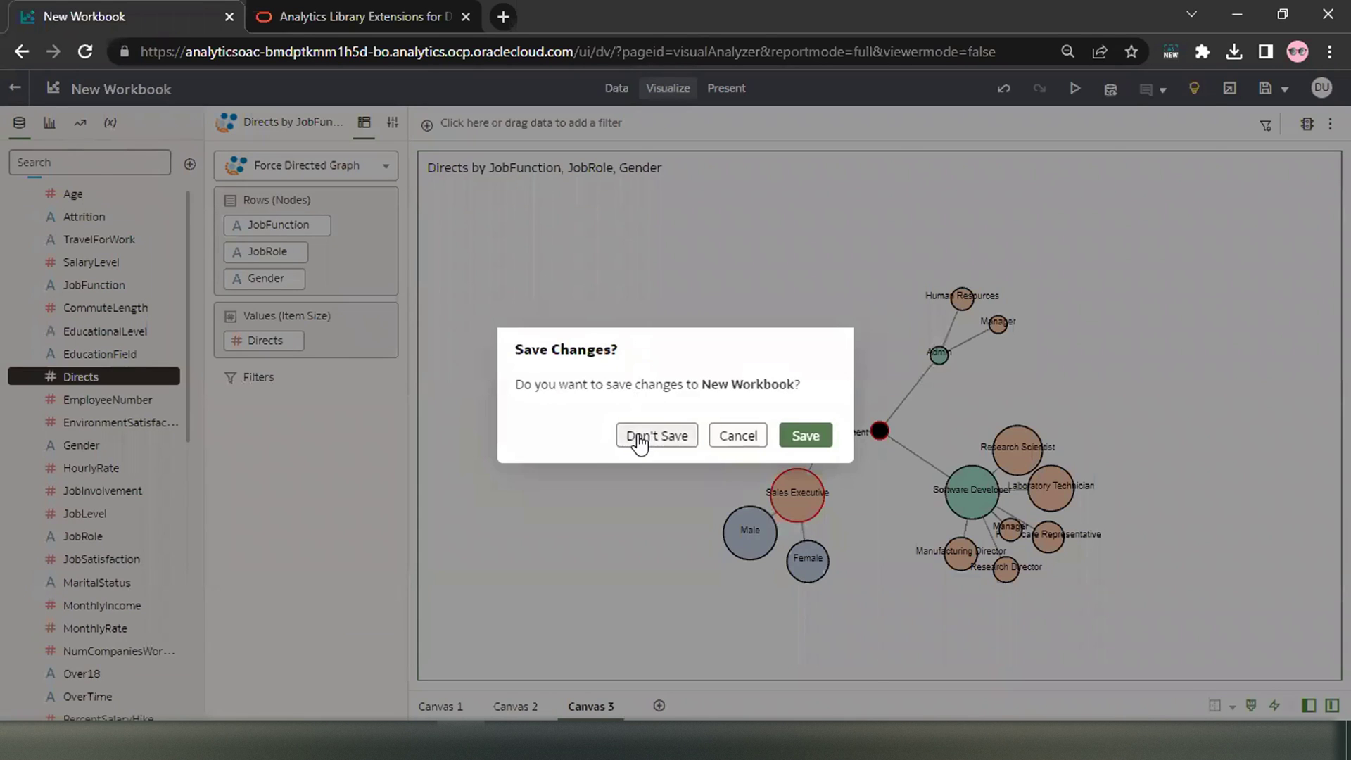
left_click(640, 436)
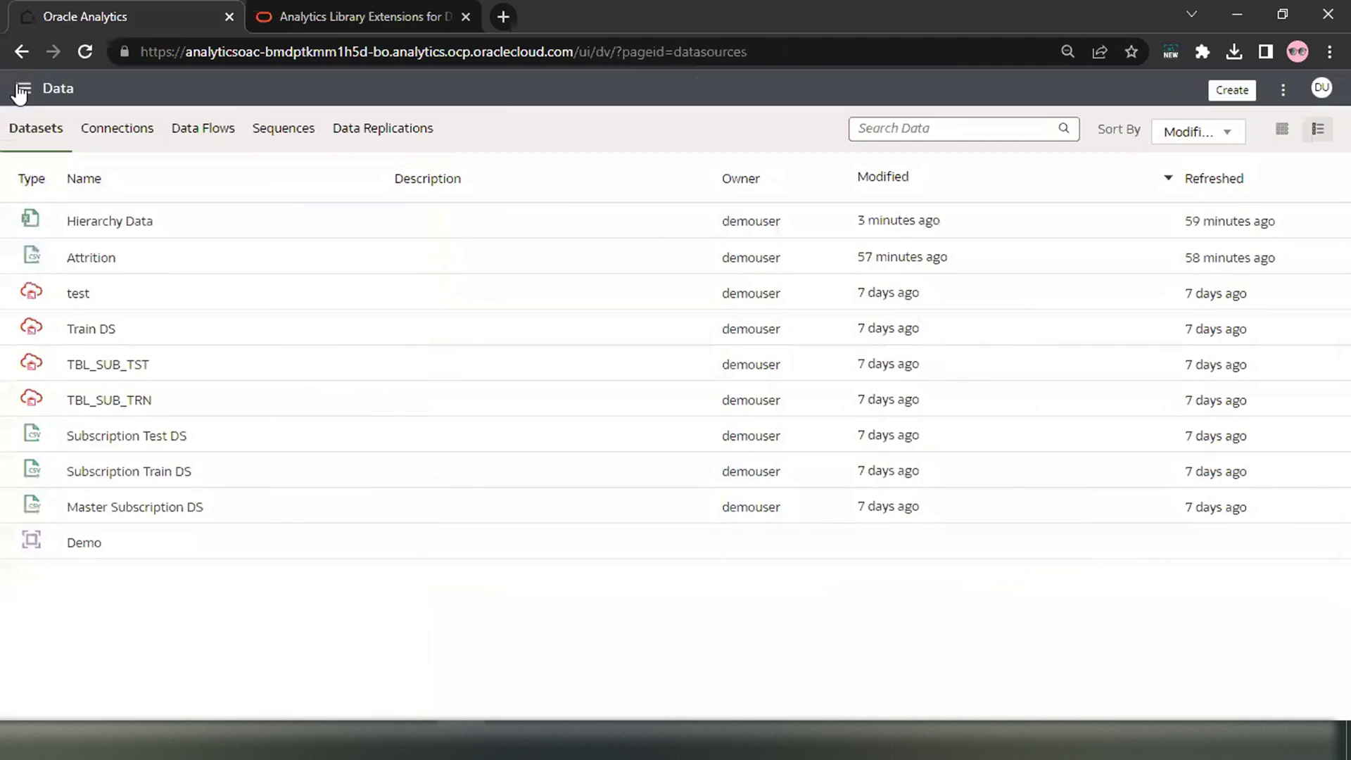
Open the Console's Extensions page listing the installed plugins.
left_click(19, 91)
left_click(131, 425)
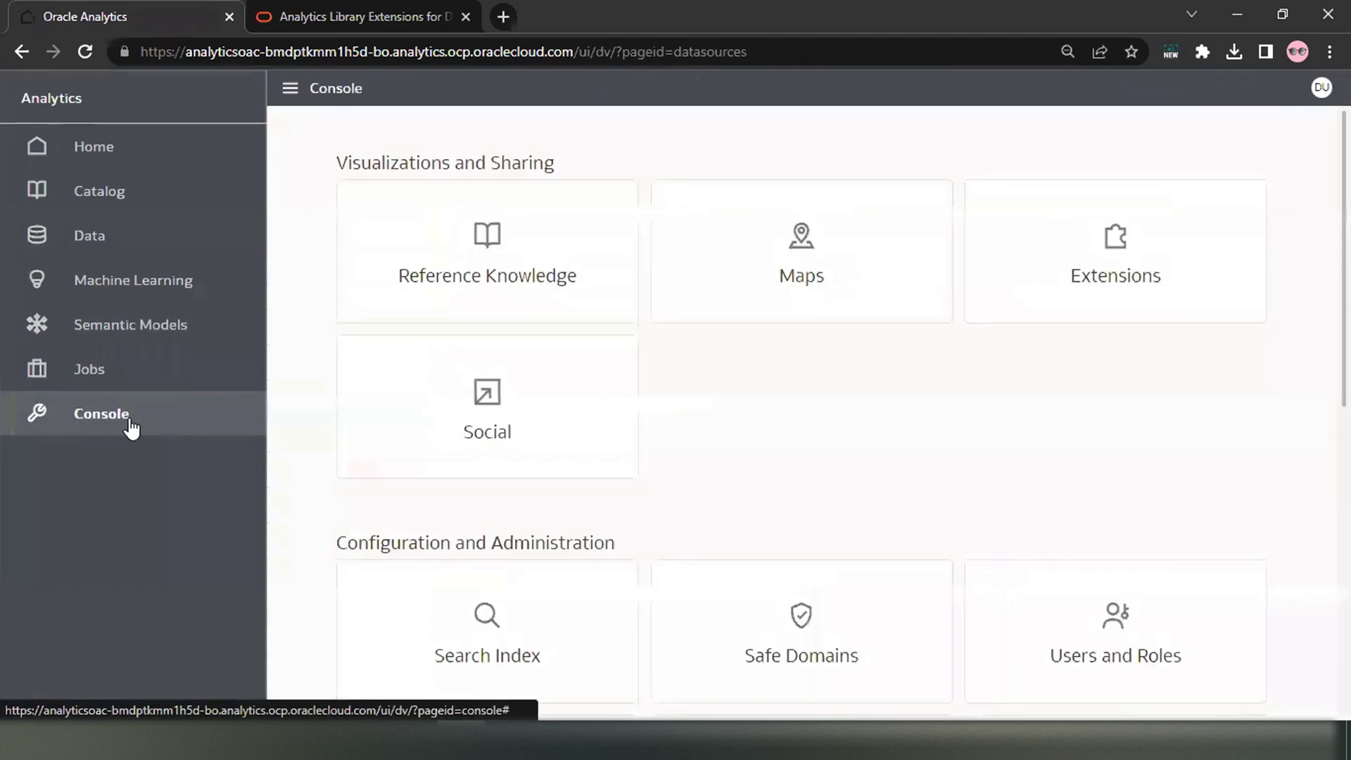
left_click(889, 283)
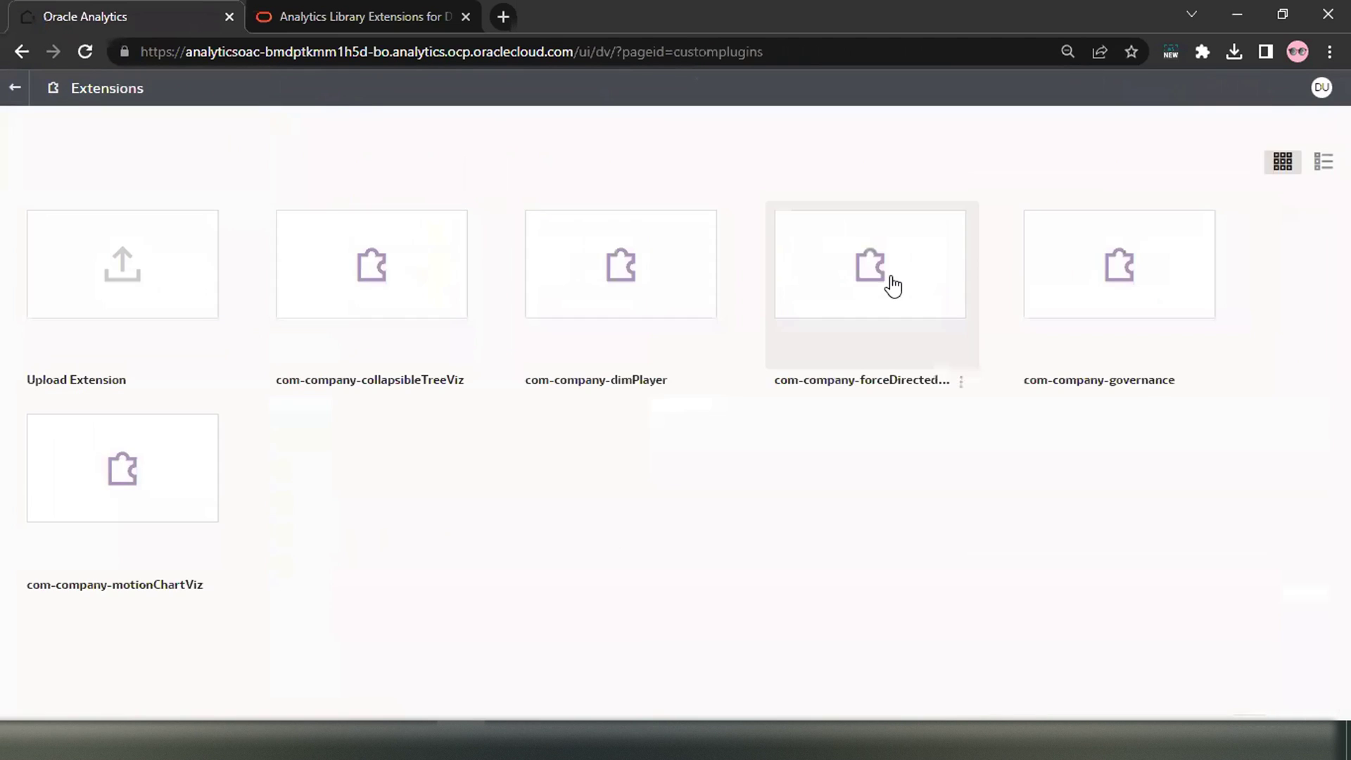